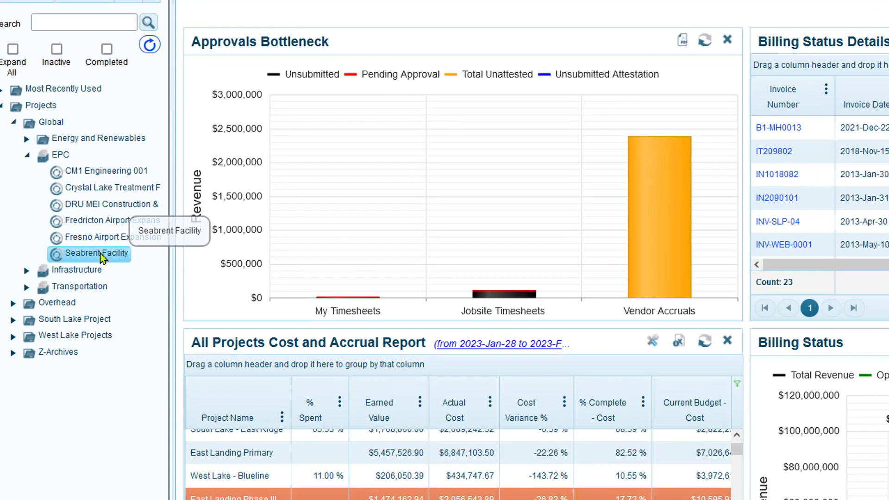
# - Open the Seabrent Facility project and select the Clearing and Grubbing change order in its change management list
pyautogui.click(101, 256)
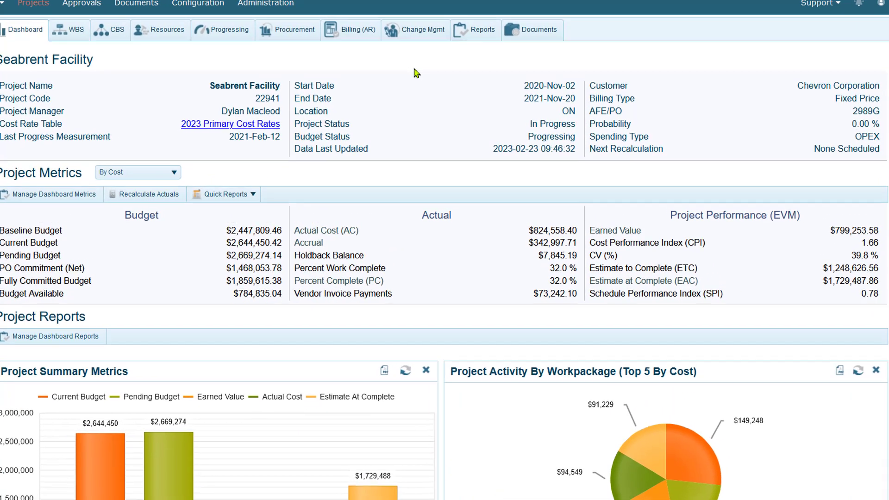
pyautogui.click(422, 34)
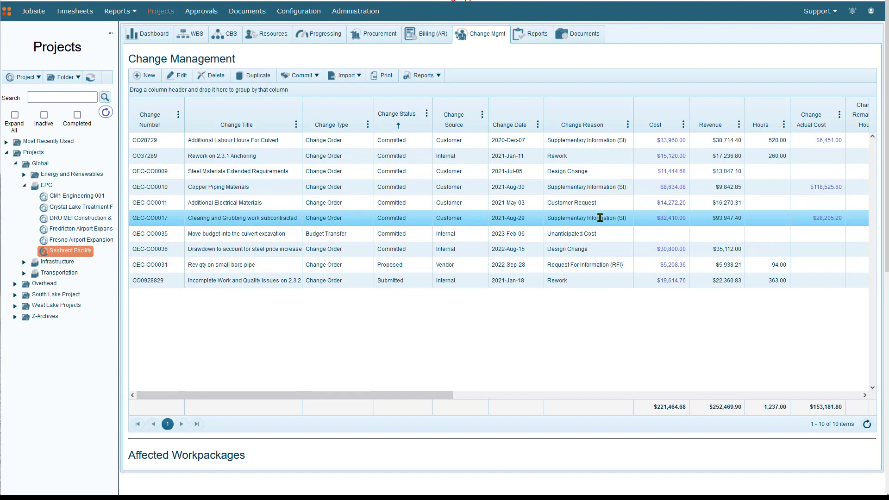
pyautogui.click(600, 217)
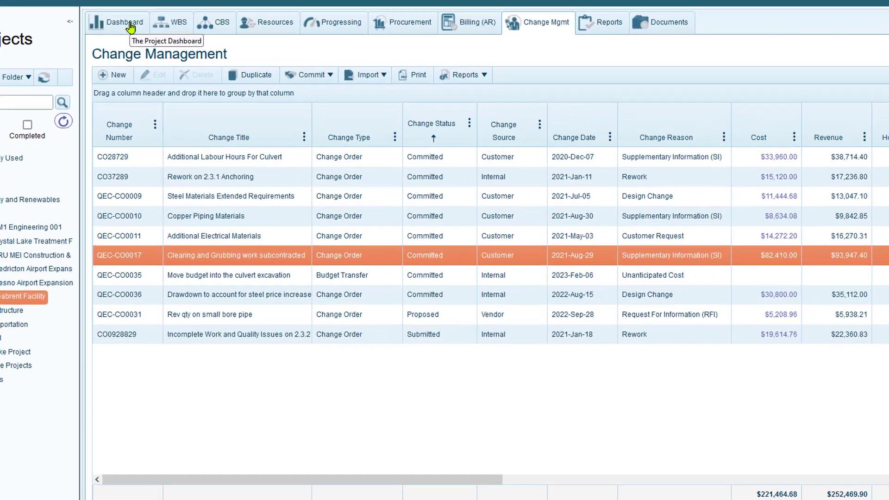
# - Show the project dashboard's metrics by revenue, followed by hours
pyautogui.click(116, 45)
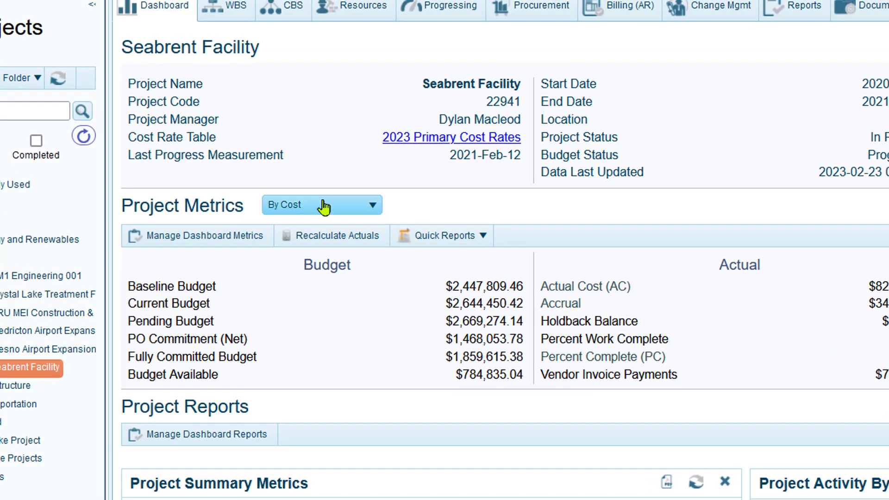
pyautogui.click(326, 206)
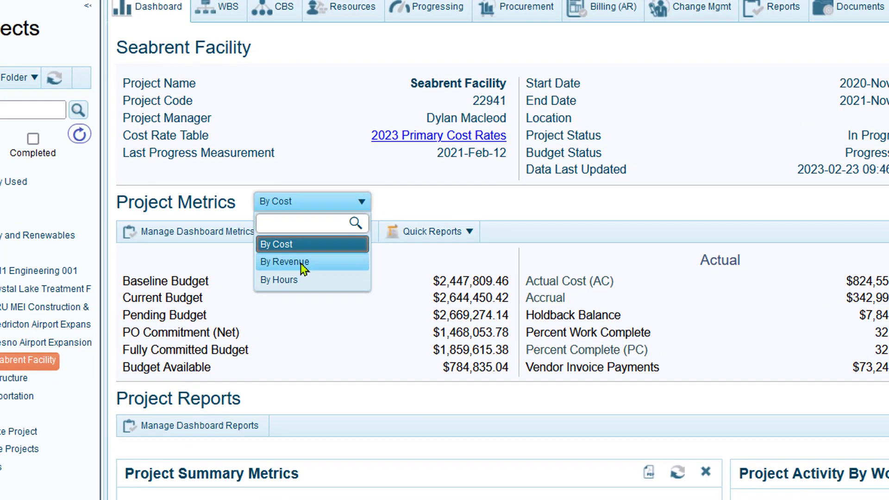
pyautogui.click(302, 263)
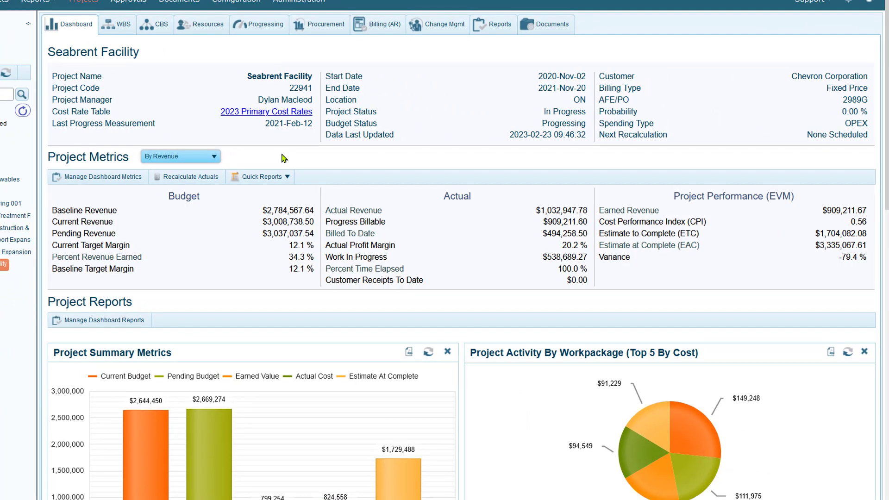
pyautogui.click(193, 160)
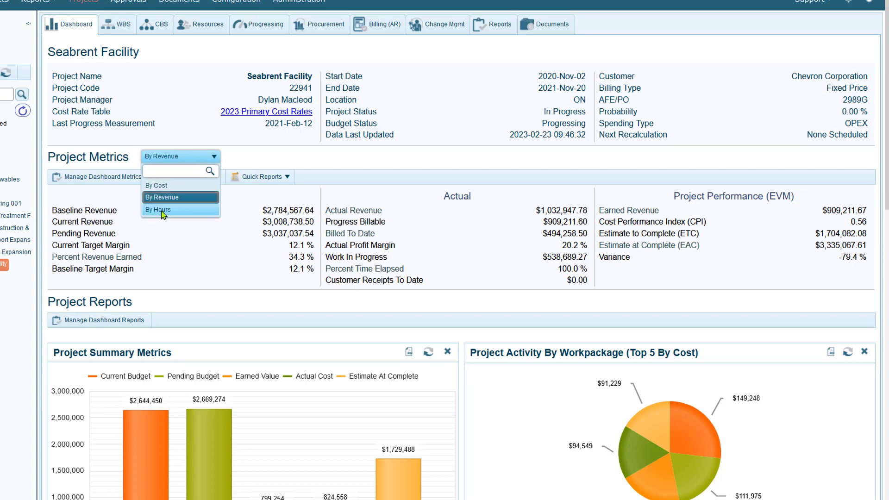
pyautogui.click(176, 196)
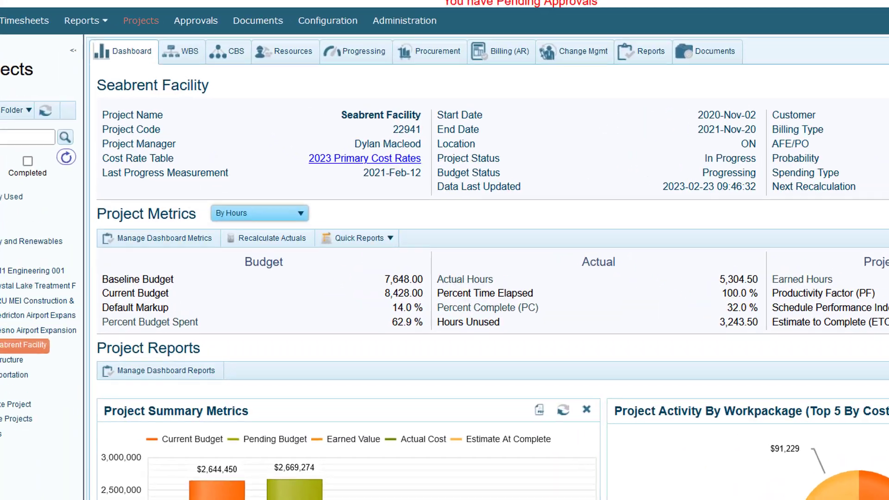
# - View the project's Work Breakdown Structure with an enlarged grid and select the Pipeline Culvert Excavation and Construction workpackage
pyautogui.click(185, 52)
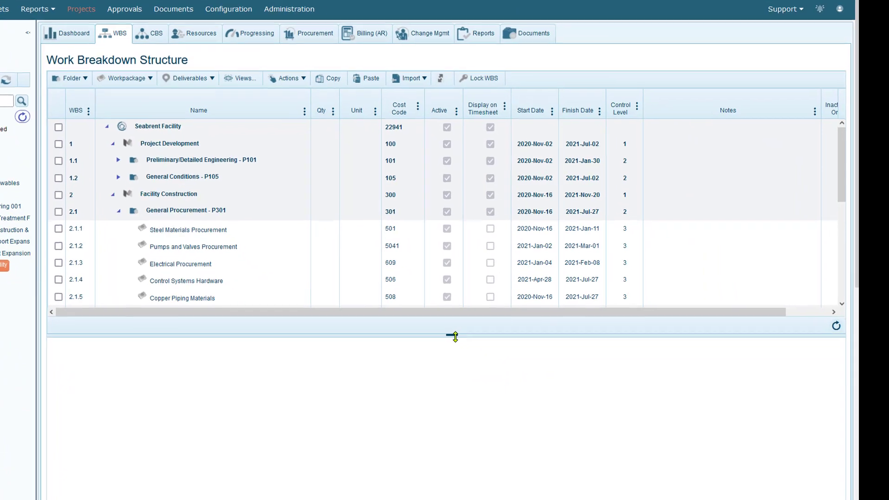
pyautogui.moveTo(647, 463); pyautogui.dragTo(644, 499)
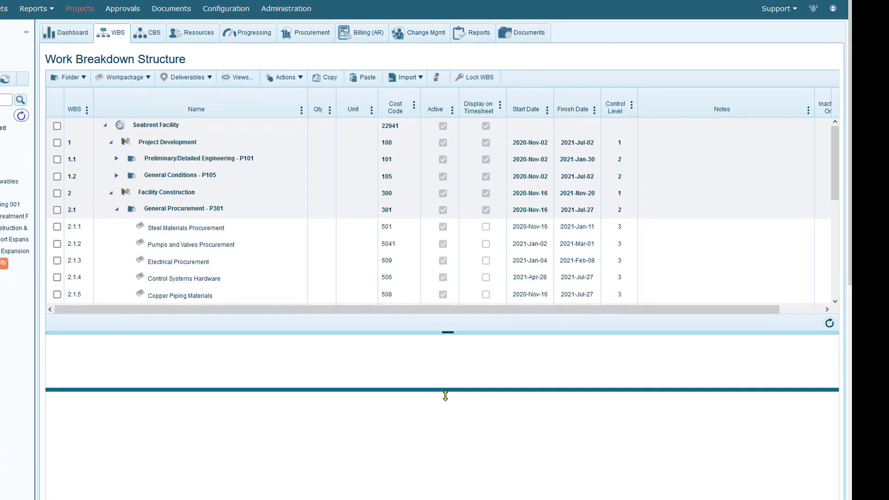
pyautogui.moveTo(446, 396); pyautogui.dragTo(445, 396)
pyautogui.scroll(-4, 292, 258)
pyautogui.click(292, 257)
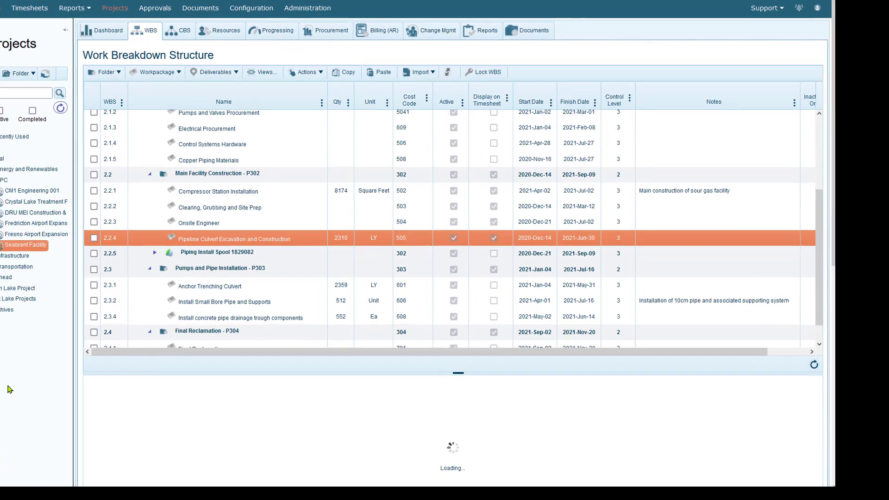
pyautogui.scroll(-2, 16, 385)
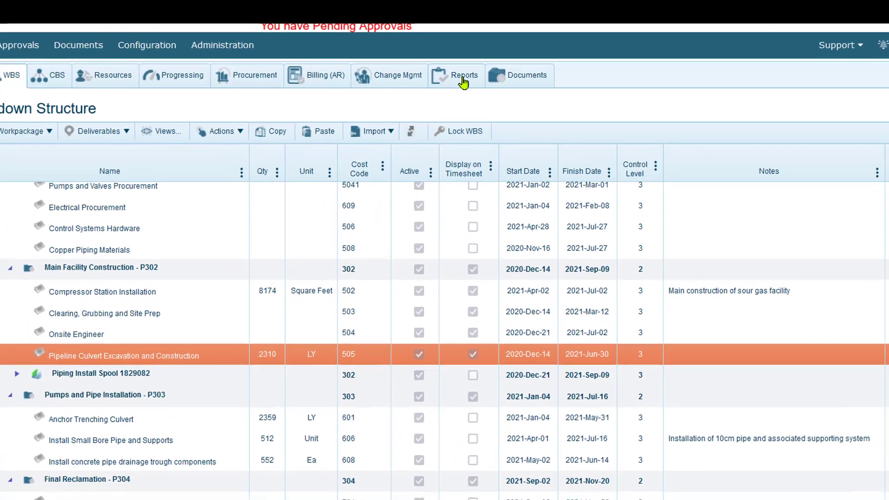
# - Generate the Project Summary Details quick report and expand all of its WBS levels
pyautogui.click(450, 82)
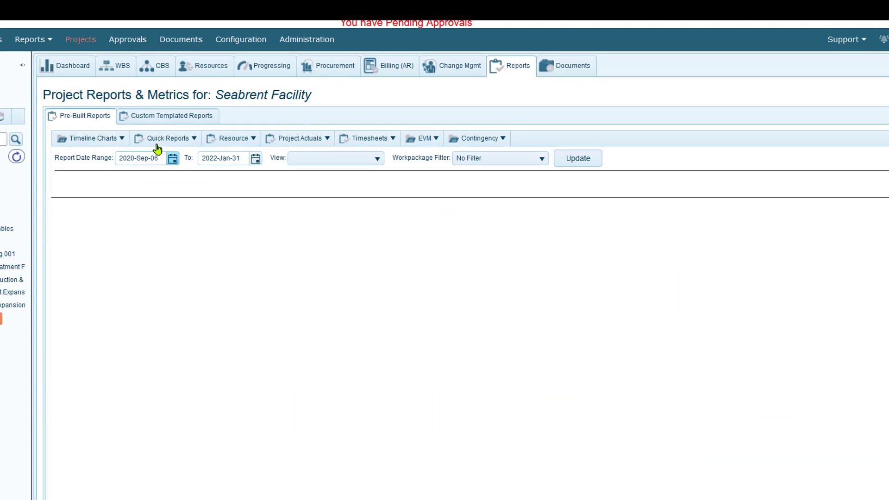
pyautogui.click(167, 156)
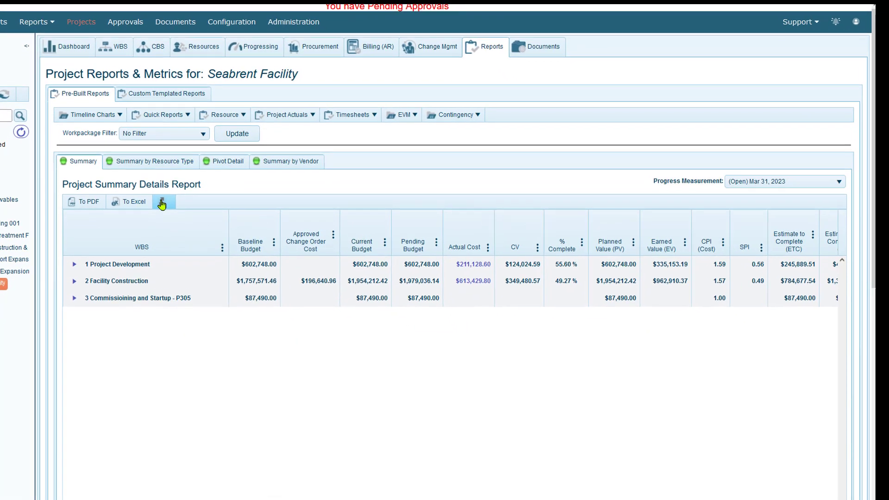
pyautogui.click(163, 216)
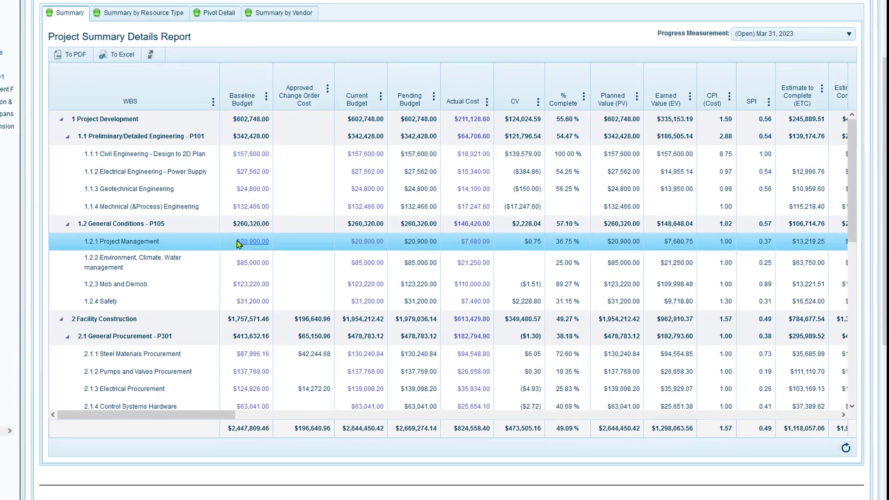
# - Examine the baseline, change order and current budgets of Copper Piping Materials and Steel Materials Procurement in the summary report
pyautogui.scroll(-1, 216, 242)
pyautogui.scroll(-3, 240, 253)
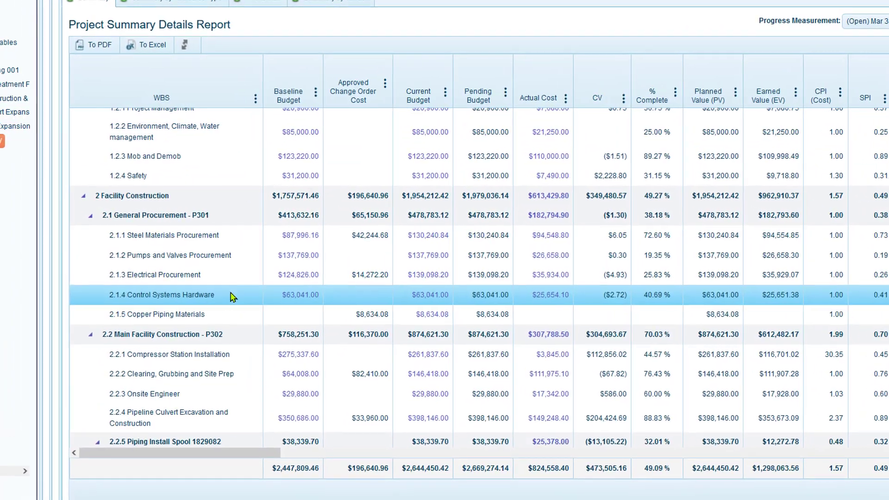
pyautogui.click(226, 319)
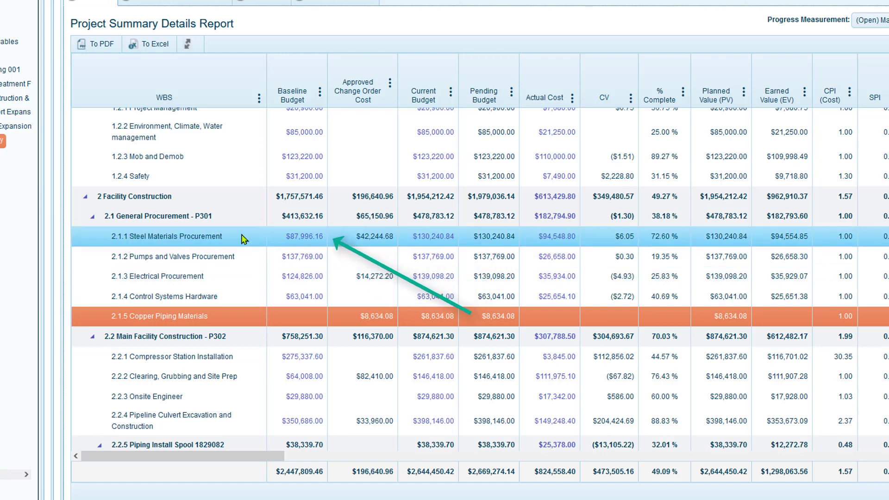
pyautogui.click(243, 236)
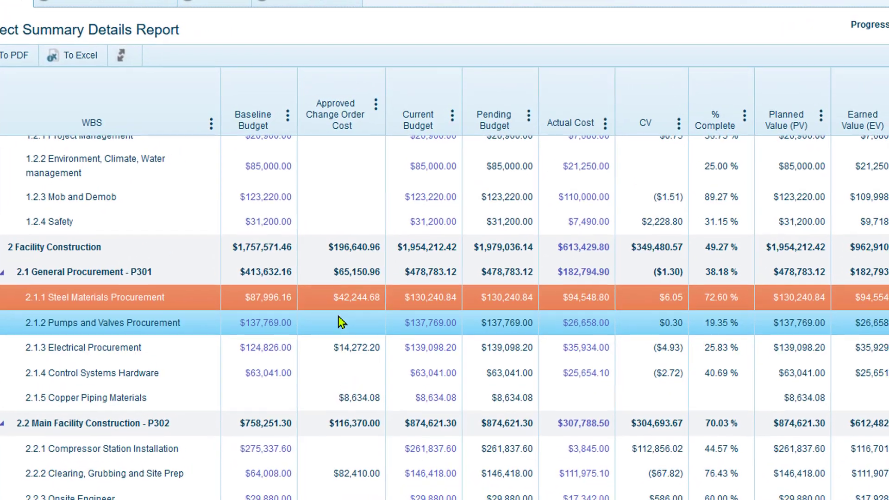
# - Inspect the current budget estimate of Steel Materials Procurement with its resources sorted by change order in descending order, and close it
pyautogui.click(428, 300)
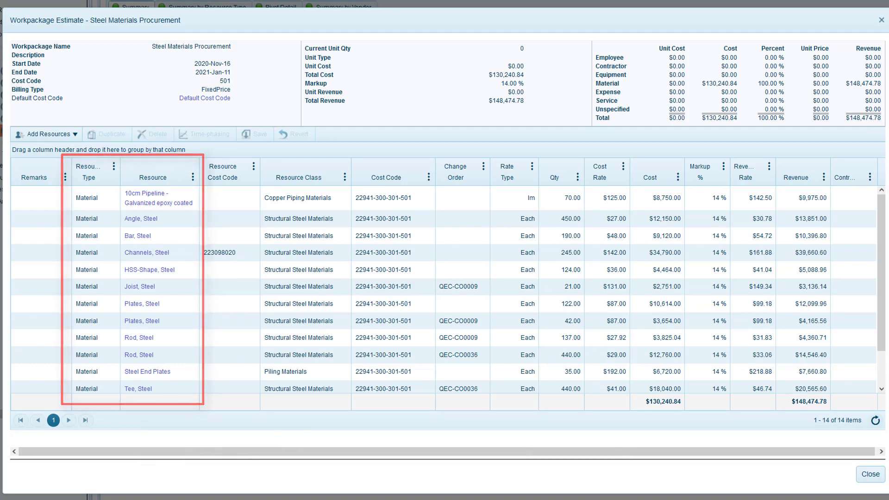
pyautogui.click(461, 181)
pyautogui.click(461, 181)
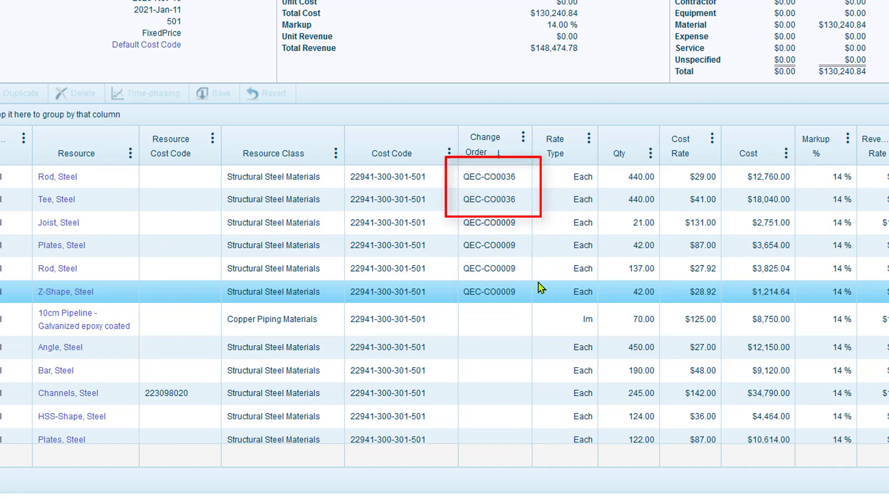
pyautogui.click(503, 222)
pyautogui.moveTo(502, 222); pyautogui.dragTo(515, 201)
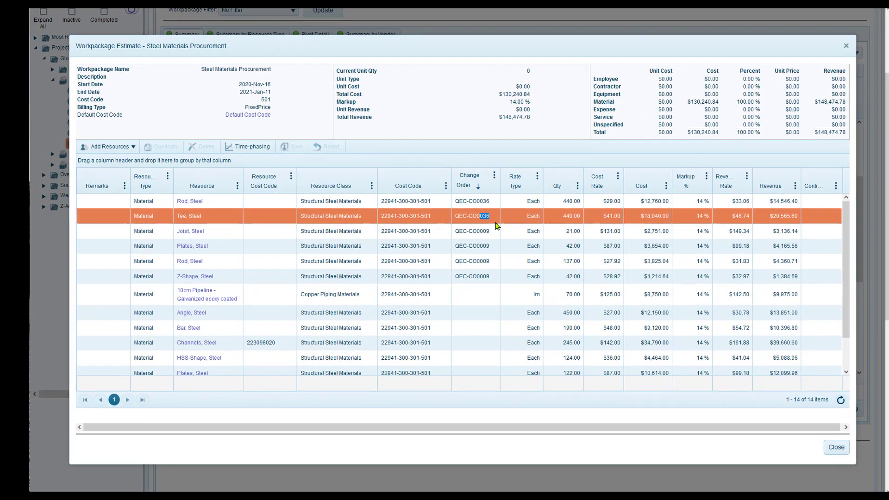
pyautogui.click(837, 448)
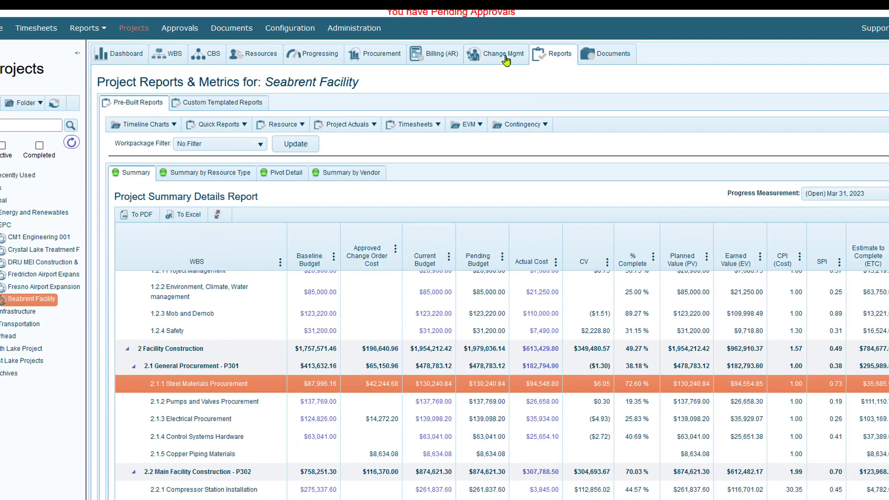
# - Locate the Steel Materials Extended Requirements and steel price increase drawdown change orders in the change management list
pyautogui.click(505, 56)
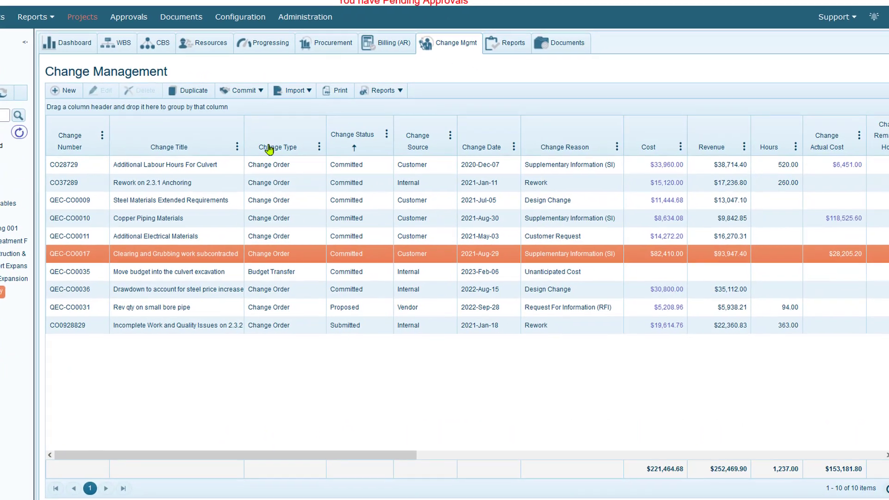
pyautogui.click(92, 208)
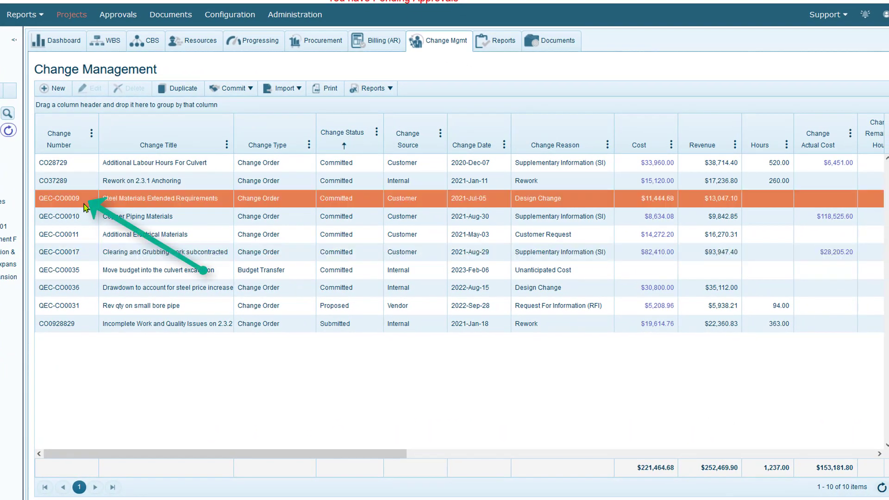
pyautogui.click(38, 291)
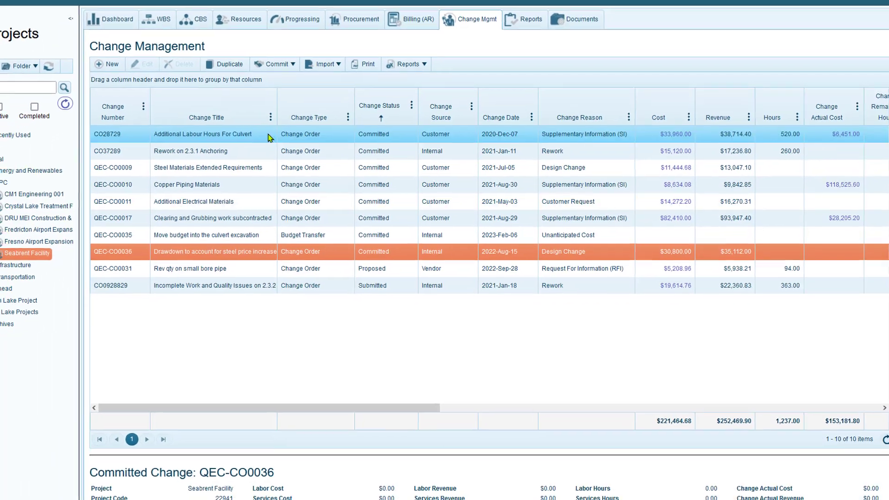
# - Review the Additional Labour Hours For Culvert change order's details, its change versus actual cost and hours charts, and its affected workpackage
pyautogui.click(219, 160)
pyautogui.scroll(-7, 37, 343)
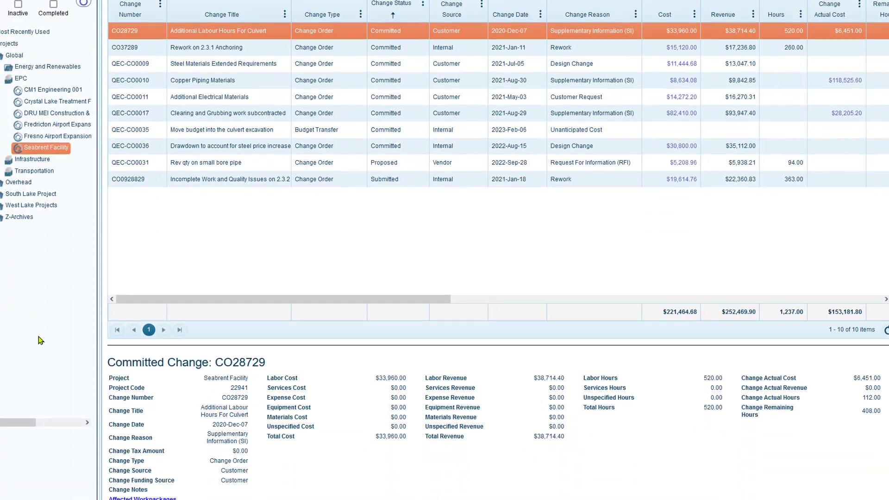
pyautogui.scroll(-2, 33, 336)
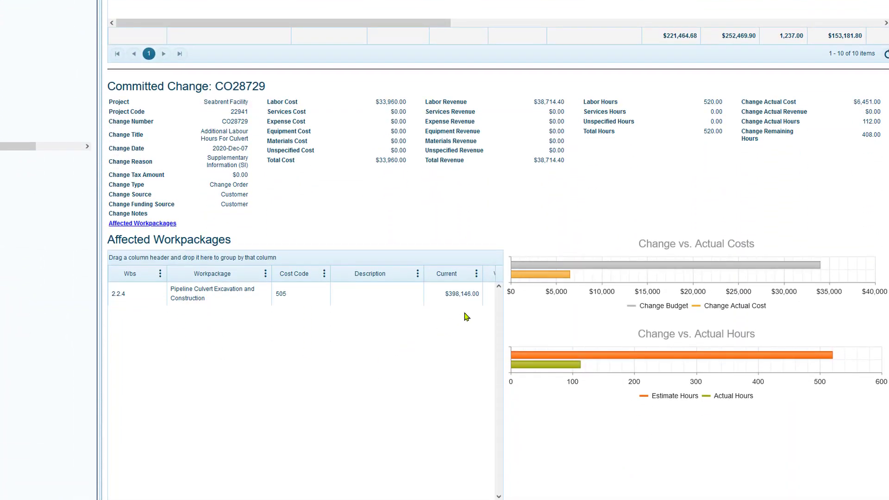
pyautogui.moveTo(559, 275)
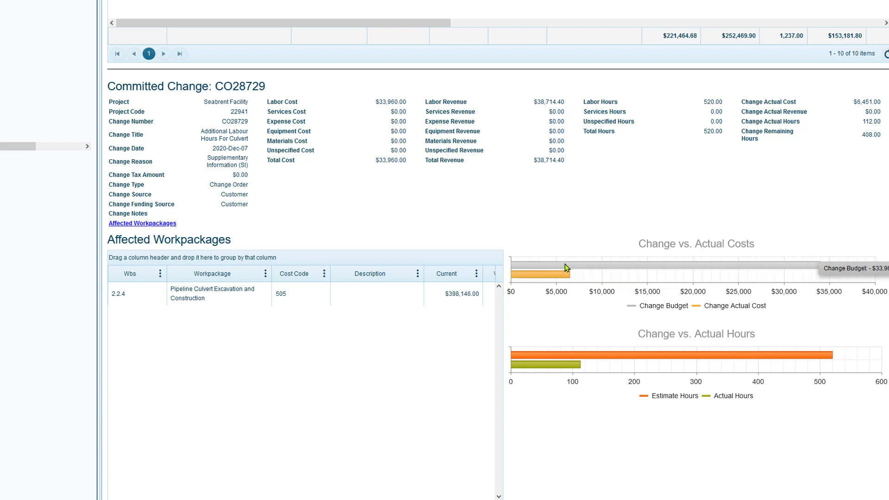
pyautogui.moveTo(545, 359)
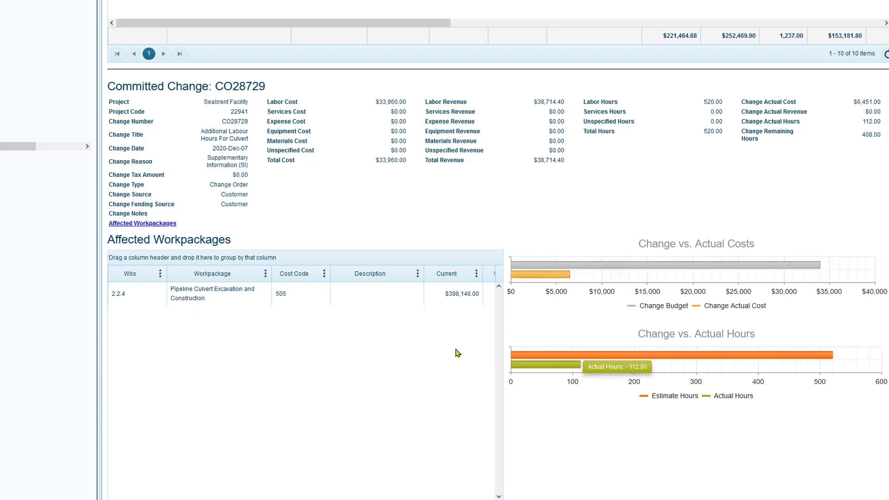
pyautogui.click(377, 300)
pyautogui.click(378, 299)
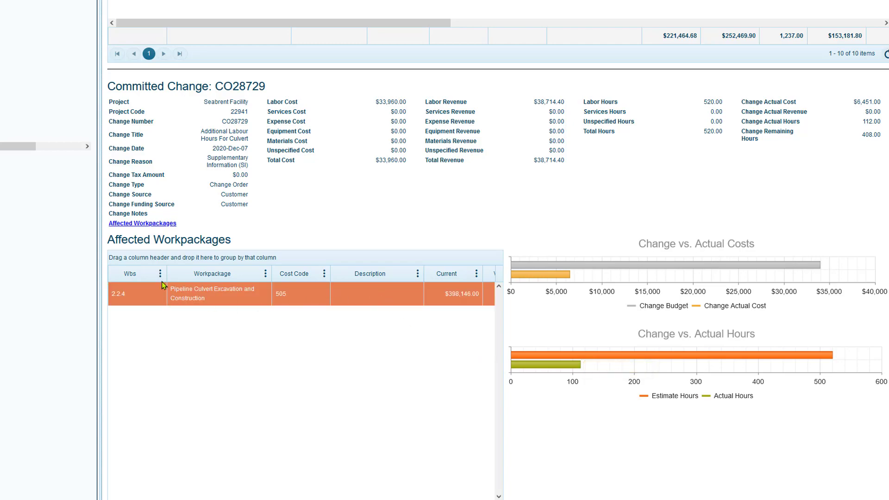
pyautogui.scroll(10, 92, 256)
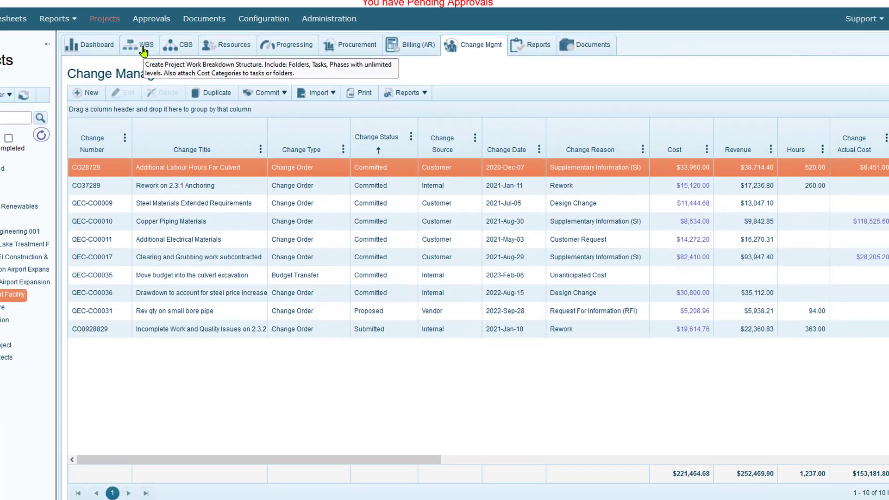
# - Return to the Work Breakdown Structure, expand the Preliminary/Detailed Engineering - P101 folder and look through the workpackages
pyautogui.click(143, 48)
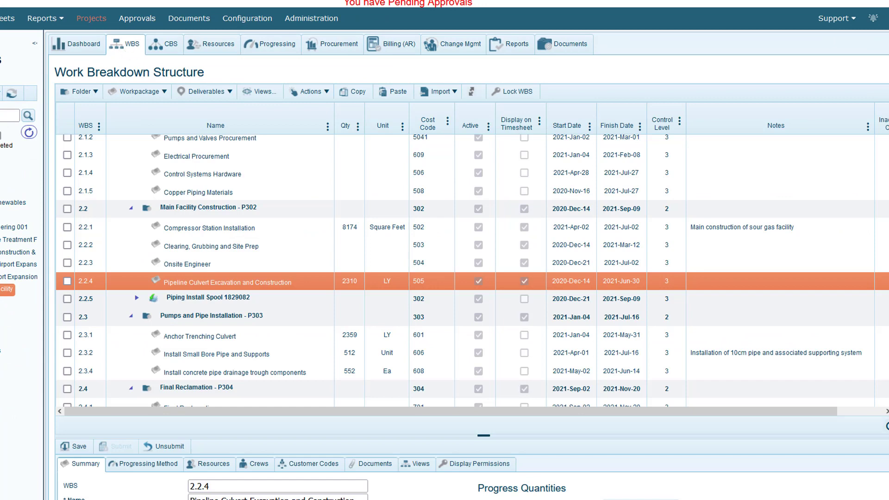
pyautogui.scroll(5, 190, 264)
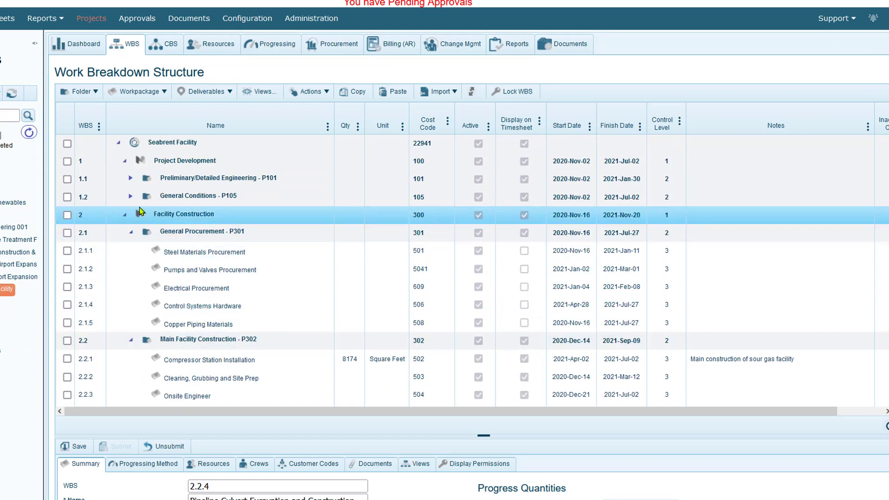
pyautogui.click(131, 179)
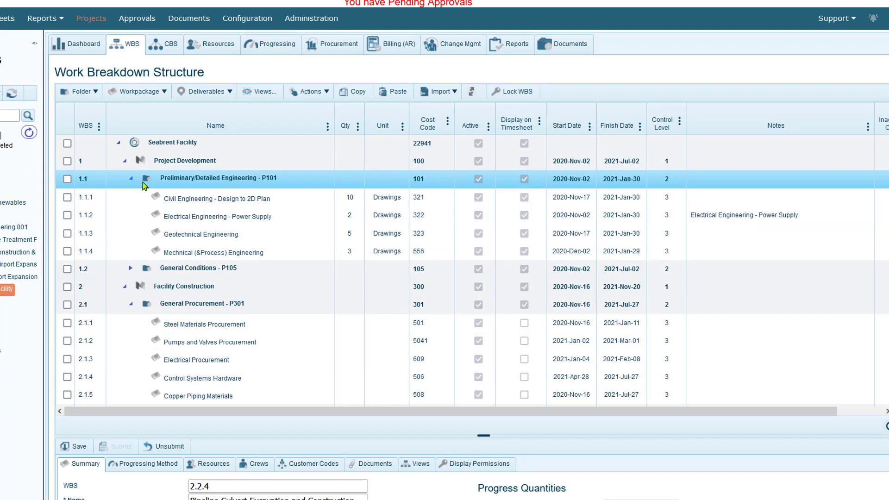
pyautogui.scroll(-5, 297, 222)
pyautogui.scroll(-1, 279, 224)
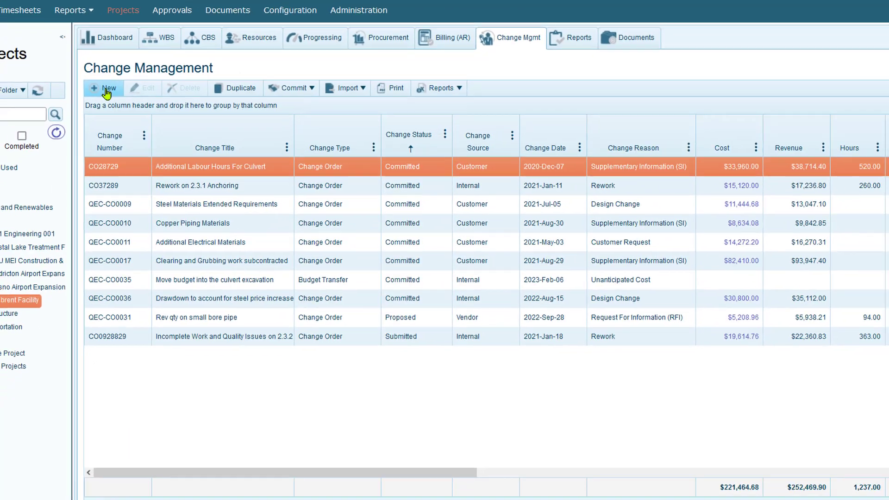
# - Create a new change of type Change Order titled "Extension to piping installation"
pyautogui.click(106, 89)
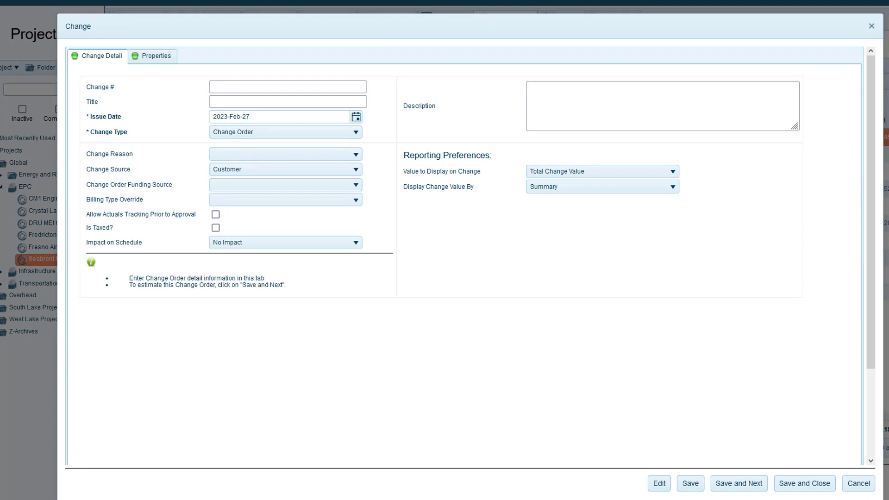
pyautogui.click(270, 102)
pyautogui.write('Extension to piping installation')
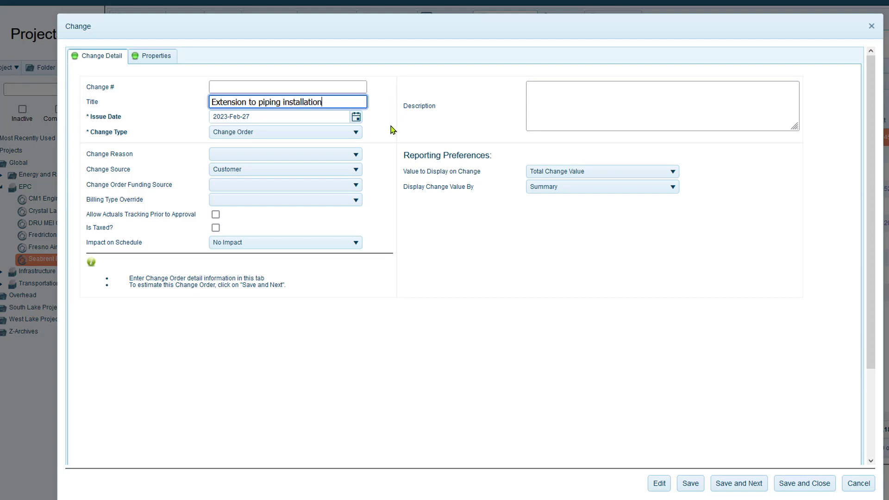
pyautogui.click(264, 134)
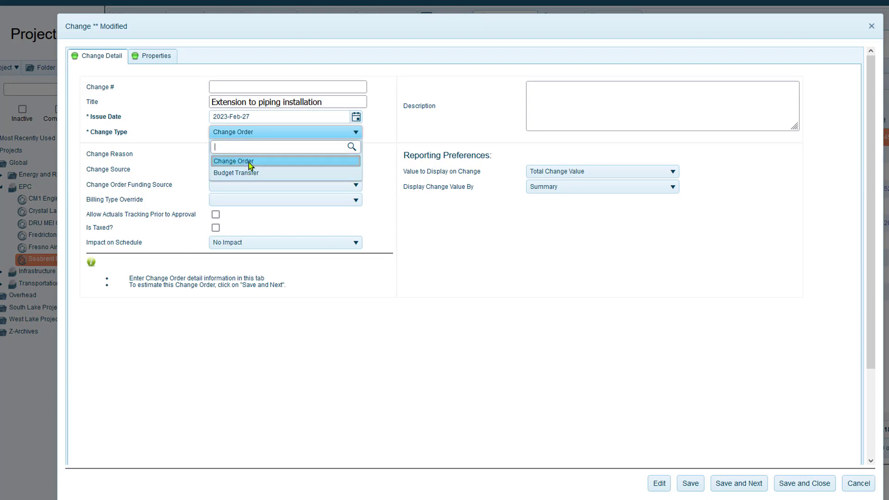
pyautogui.click(249, 162)
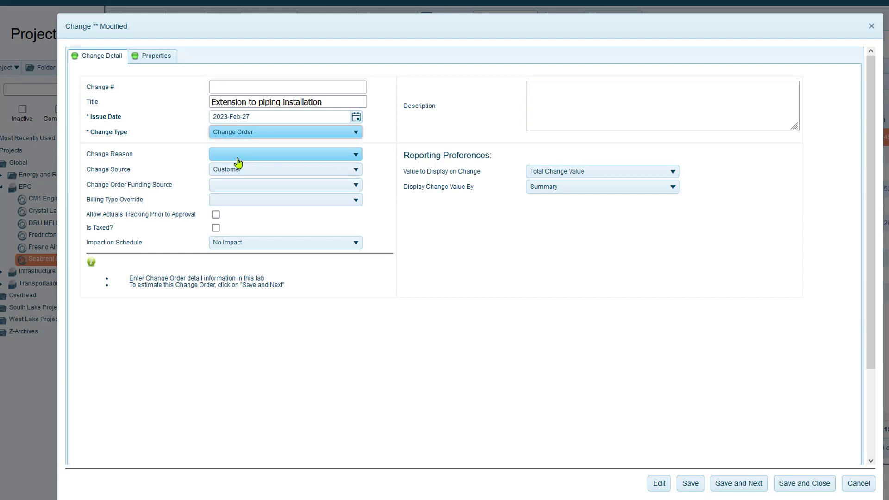
# - Set the change reason to Request For Information (RFI), funding source to Customer and billing type override to Cost Plus, and save through to the estimate
pyautogui.click(238, 159)
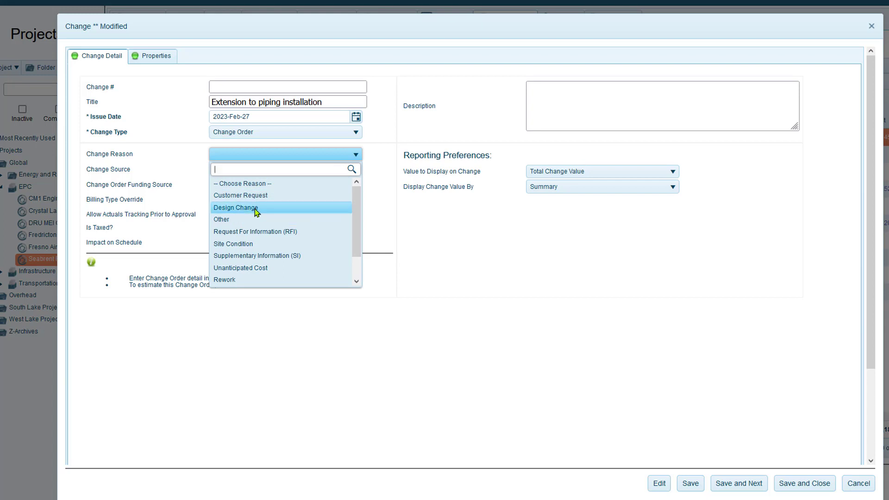
pyautogui.click(267, 233)
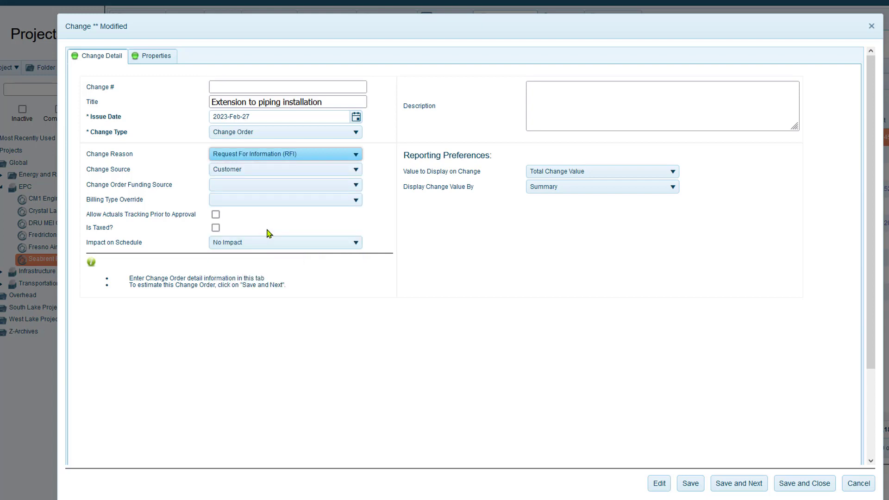
pyautogui.click(243, 186)
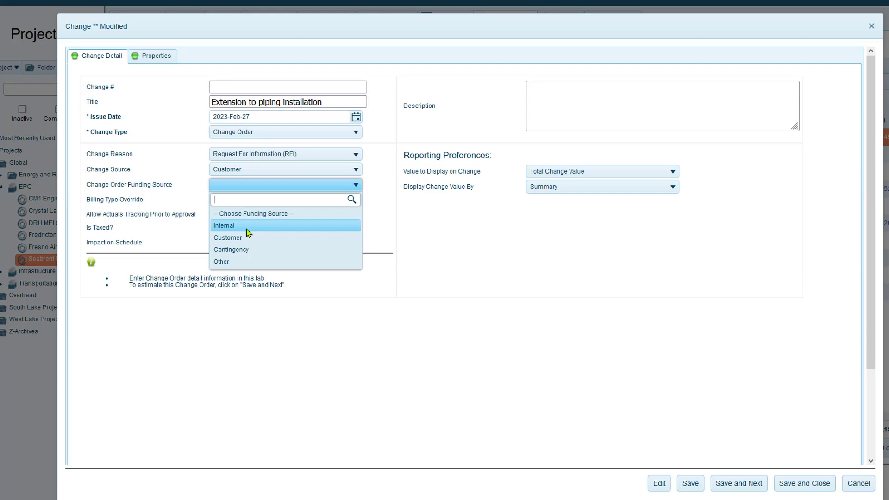
pyautogui.click(249, 238)
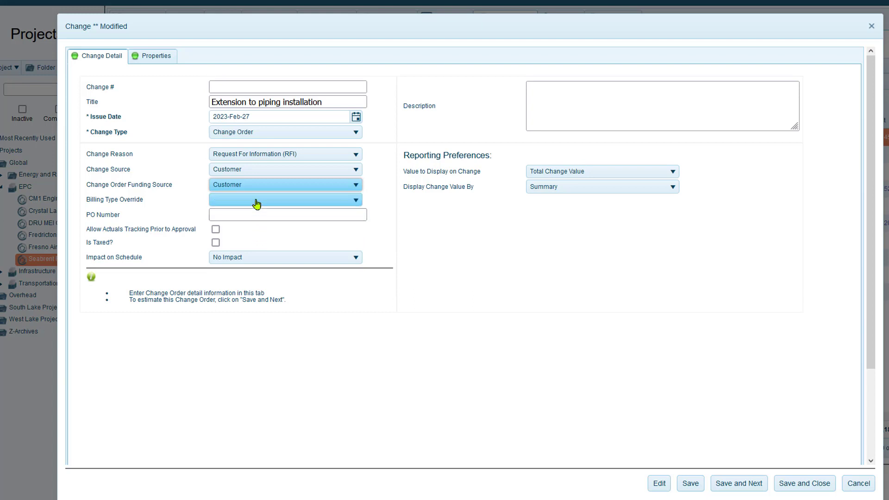
pyautogui.click(258, 201)
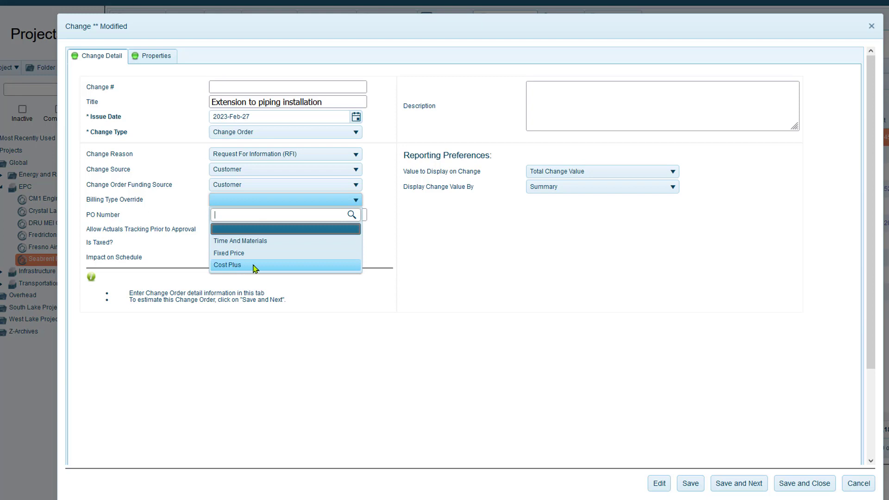
pyautogui.click(255, 267)
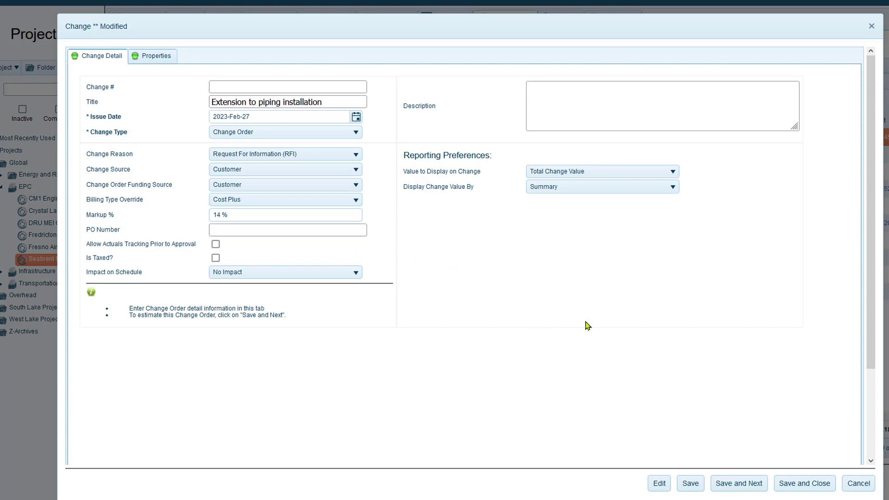
pyautogui.click(735, 485)
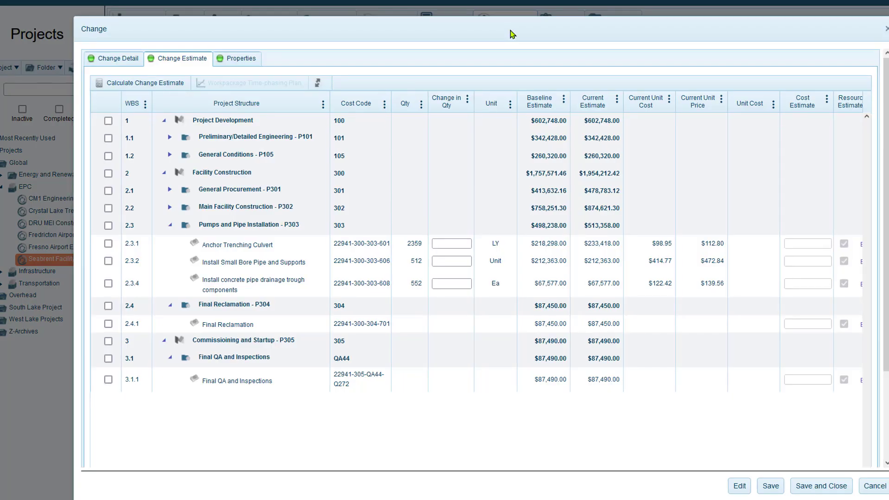
# - Enter a change in quantity of 150 LY for the Anchor Trenching Culvert workpackage and select its row
pyautogui.click(453, 244)
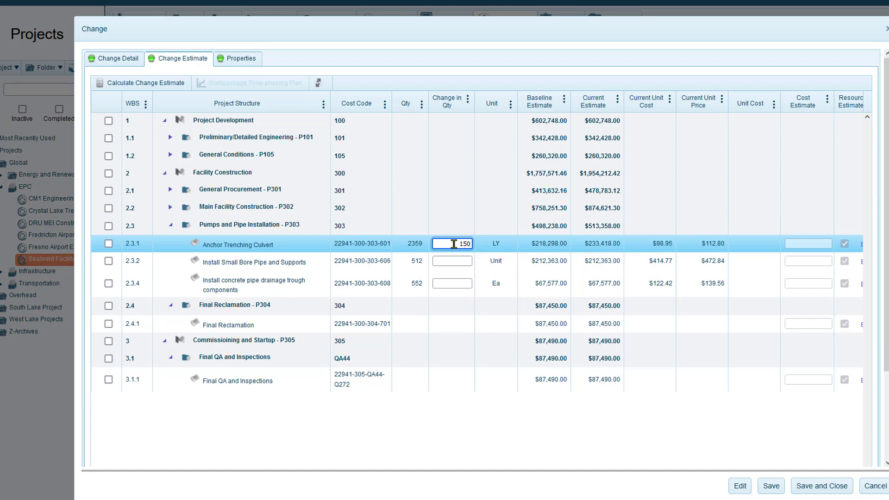
pyautogui.click(513, 493)
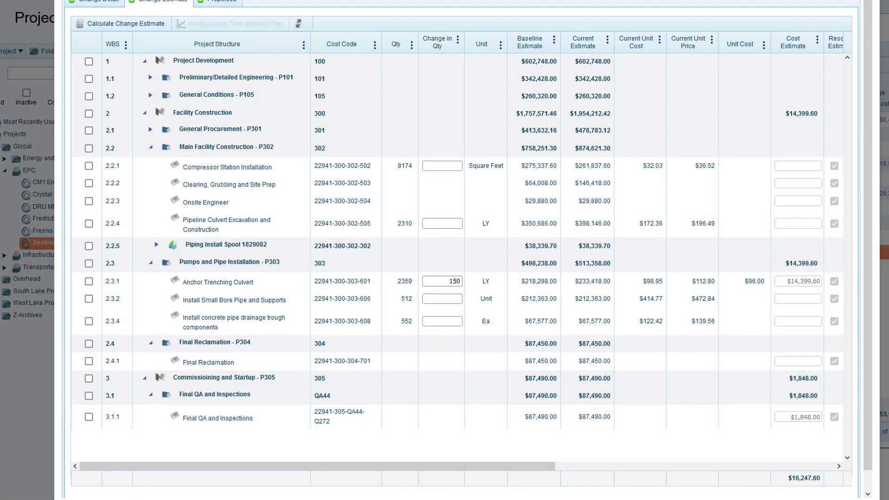
pyautogui.click(350, 280)
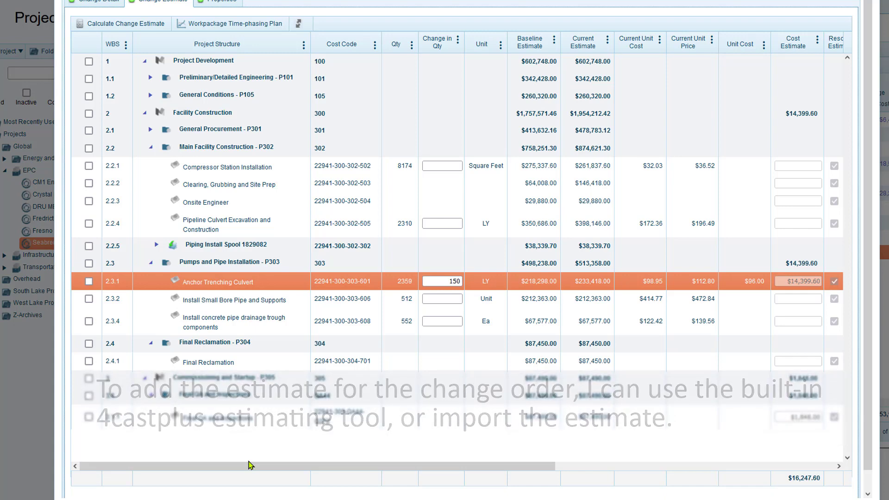
# - Review the change estimate's cost, markup, revenue and hours columns for the affected workpackages
pyautogui.moveTo(259, 470)
pyautogui.mouseDown()
pyautogui.moveTo(367, 468)
pyautogui.moveTo(537, 448)
pyautogui.mouseUp()
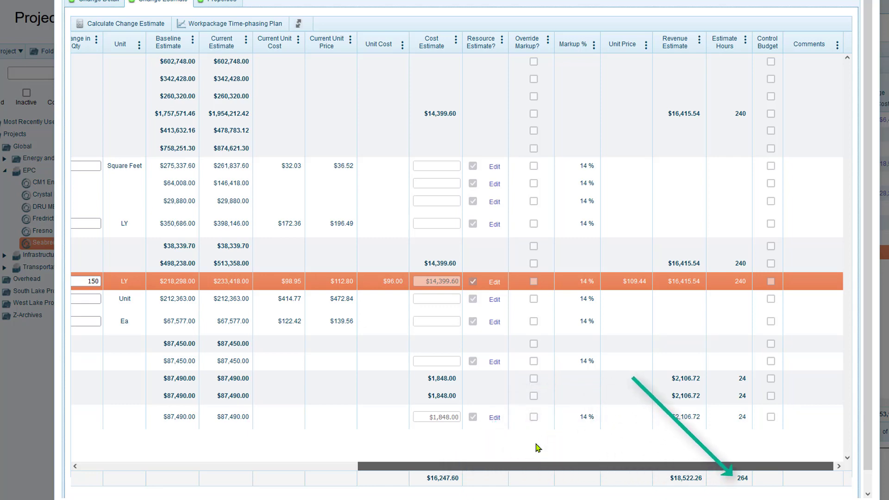
pyautogui.hscroll(-2, 533, 449)
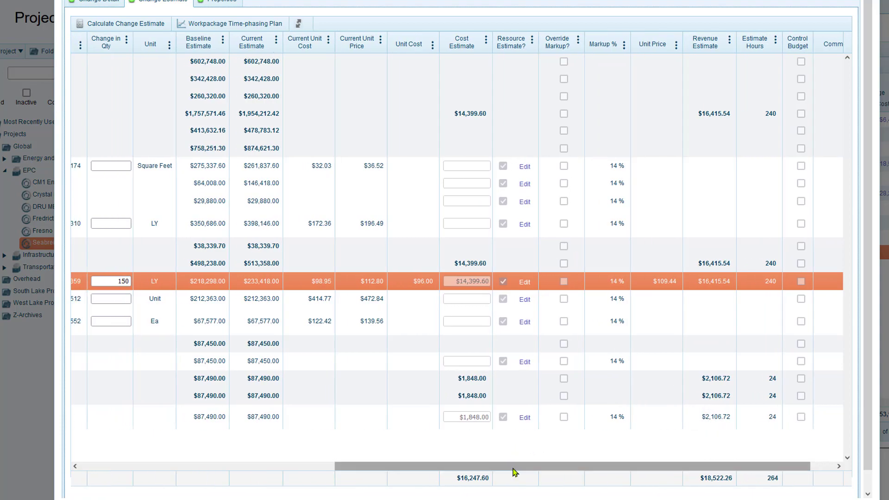
pyautogui.moveTo(514, 468); pyautogui.dragTo(331, 478)
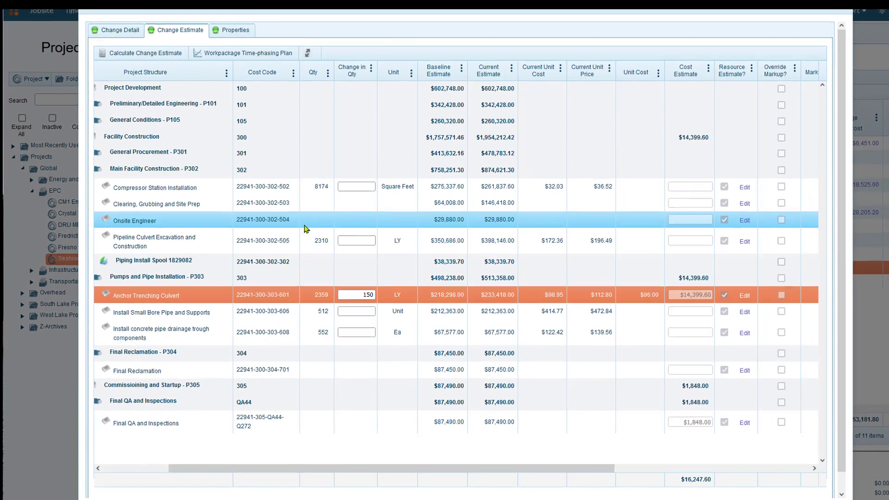
# - Attach the Qualia Construction PNC and Trench Anchor Extension IFC PDFs to the change's details, and save and close it
pyautogui.click(121, 38)
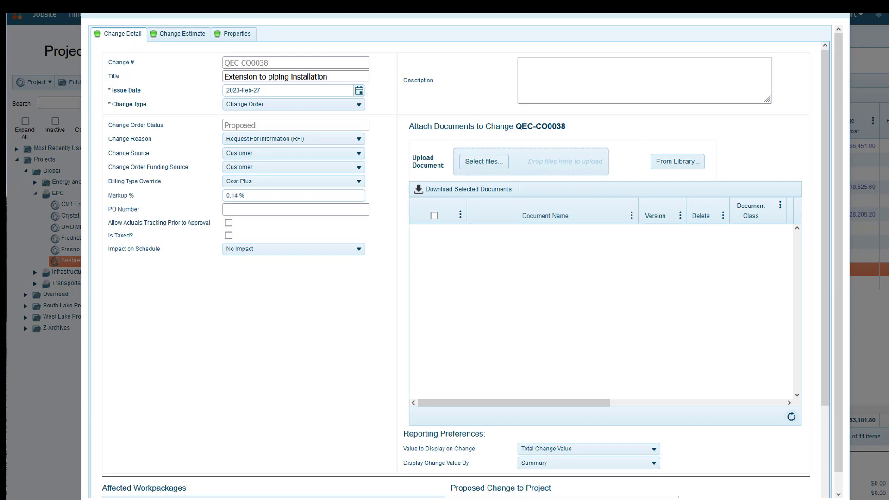
pyautogui.moveTo(10, 218); pyautogui.dragTo(493, 164)
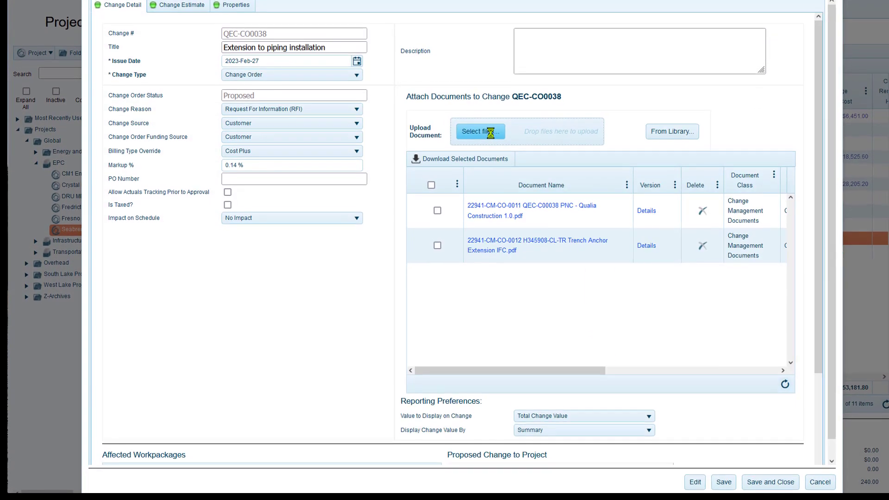
pyautogui.moveTo(538, 366)
pyautogui.mouseDown()
pyautogui.moveTo(726, 351)
pyautogui.moveTo(537, 378)
pyautogui.mouseUp()
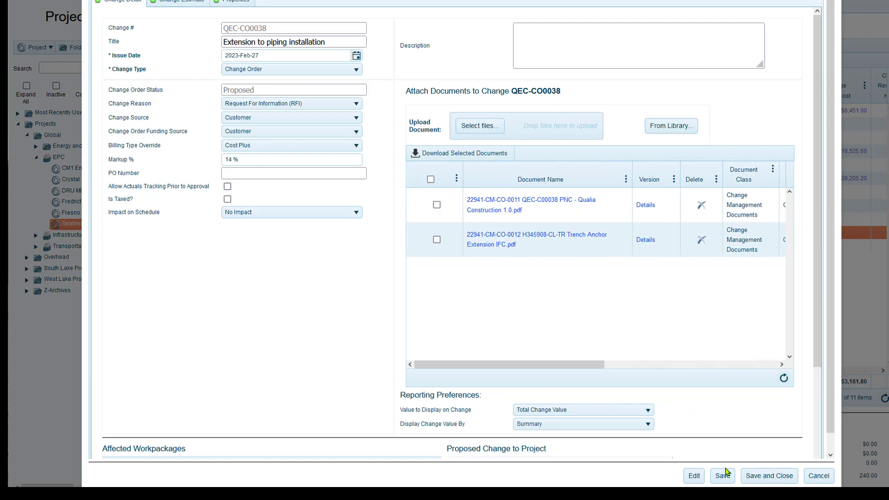
pyautogui.click(771, 477)
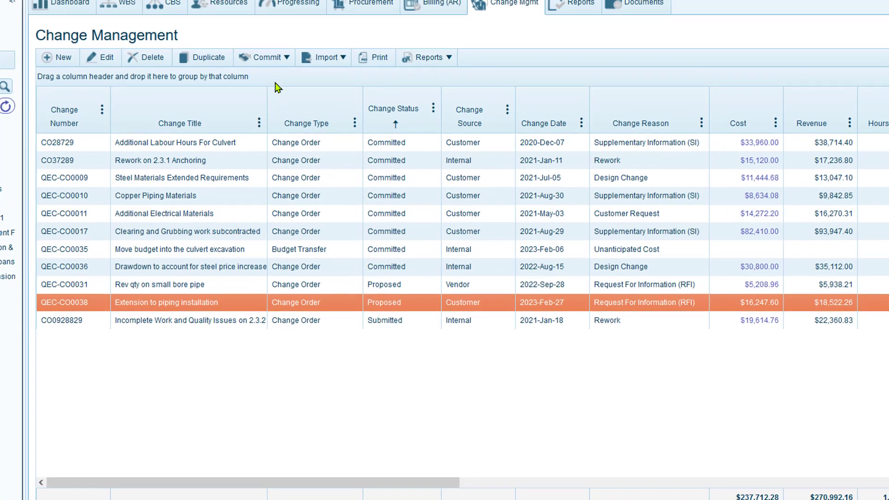
# - Commit the selected Extension to piping installation change order for approval and bring its approval options fully into view
pyautogui.click(278, 57)
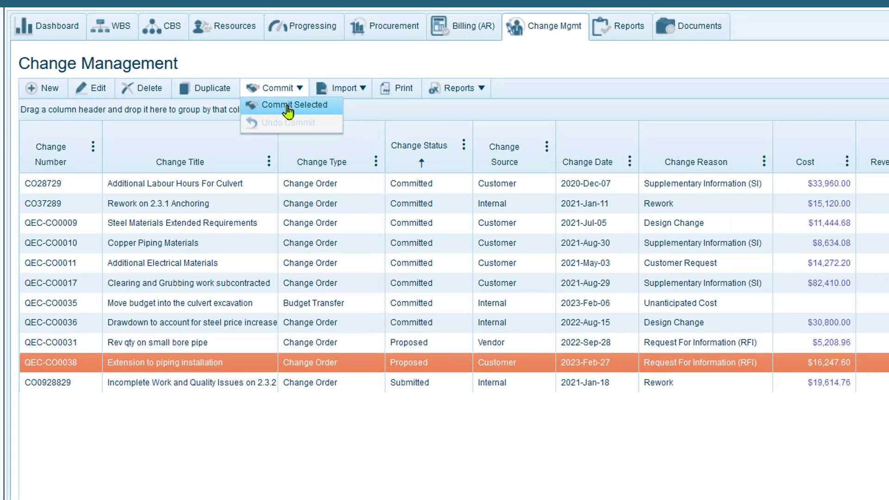
pyautogui.click(288, 105)
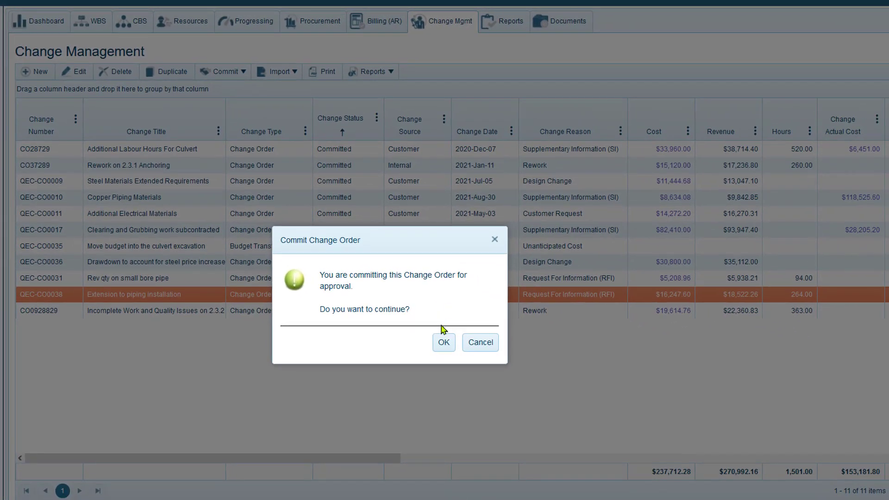
pyautogui.click(443, 345)
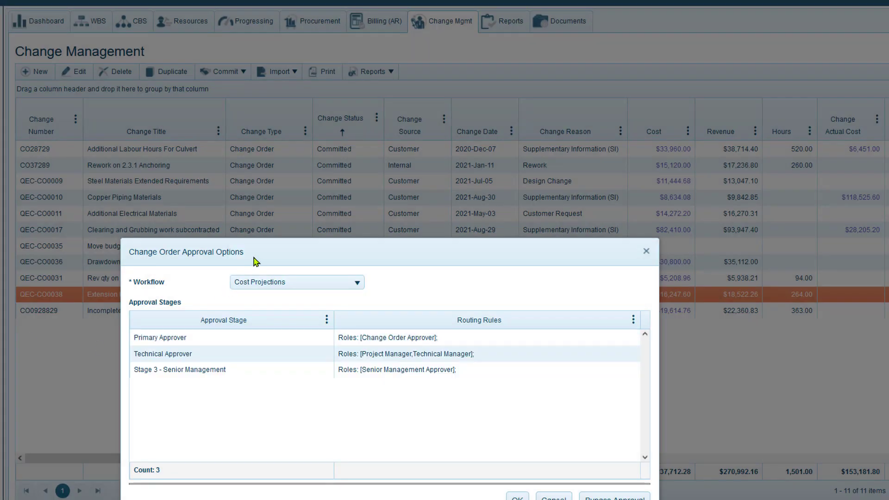
pyautogui.moveTo(277, 256); pyautogui.dragTo(302, 167)
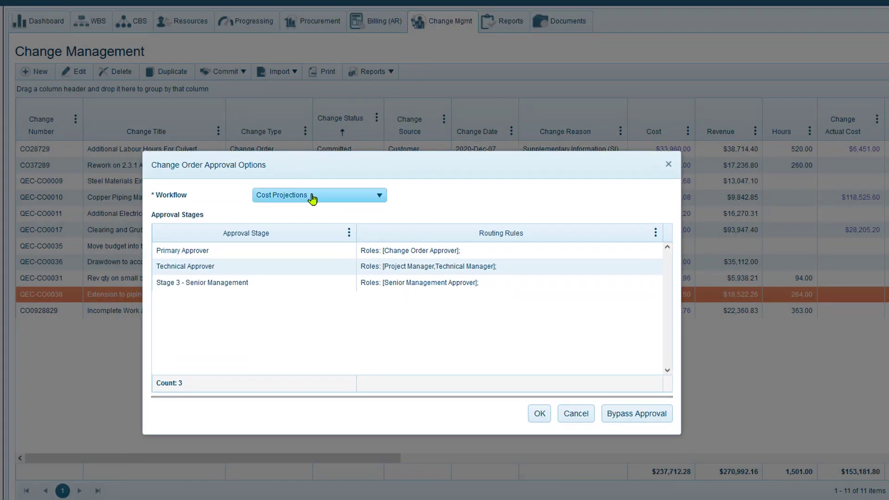
# - Preview the Standard Approval workflow's stages, choose the Threshold Routing workflow instead and submit the change order with it
pyautogui.click(314, 199)
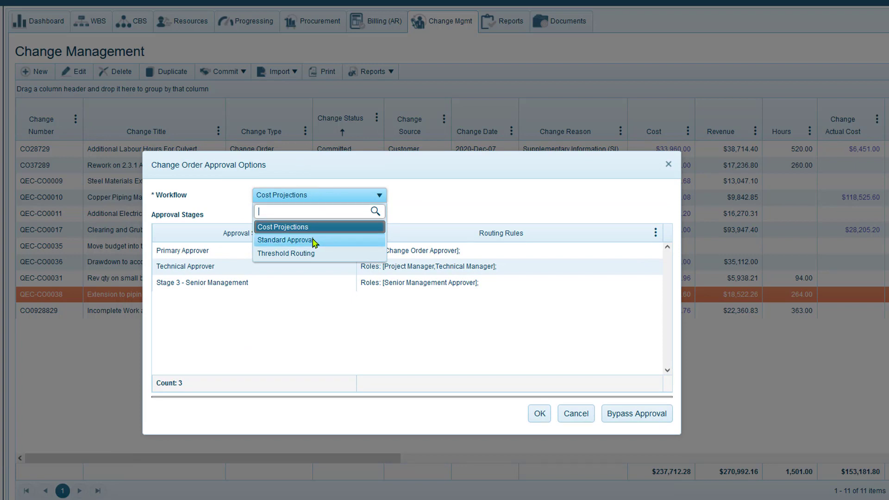
pyautogui.click(314, 241)
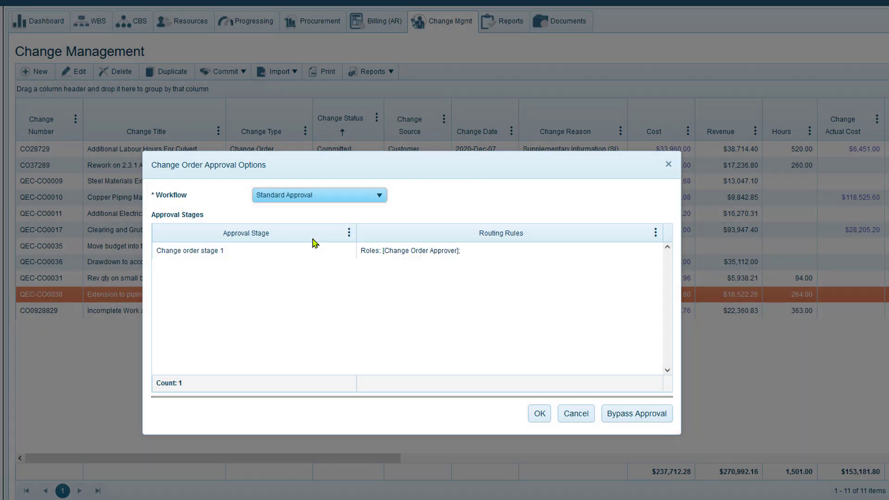
pyautogui.click(314, 198)
pyautogui.click(307, 254)
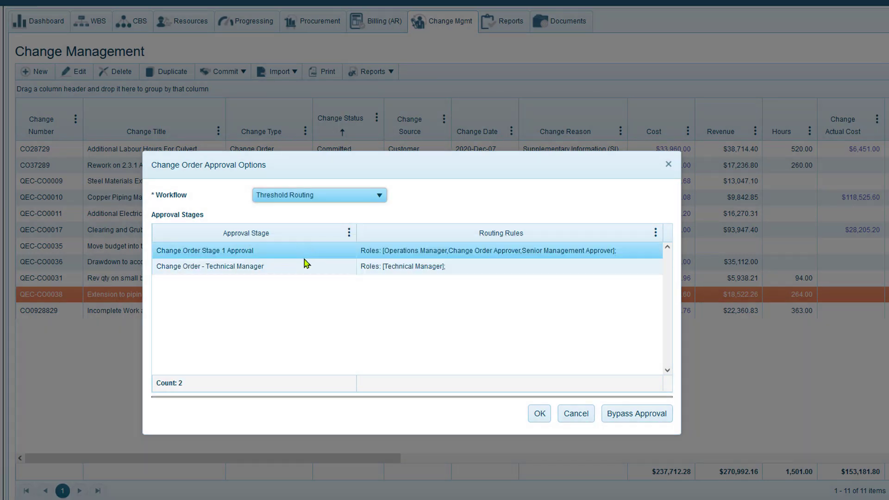
pyautogui.click(474, 256)
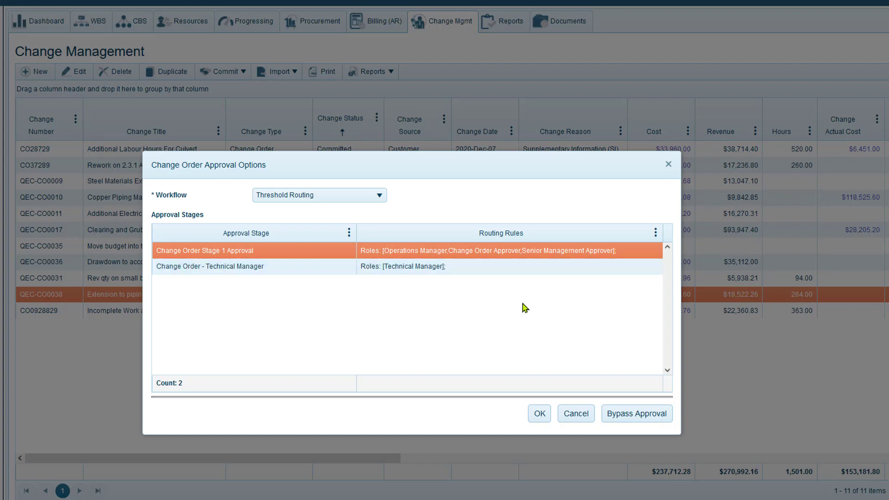
pyautogui.click(539, 415)
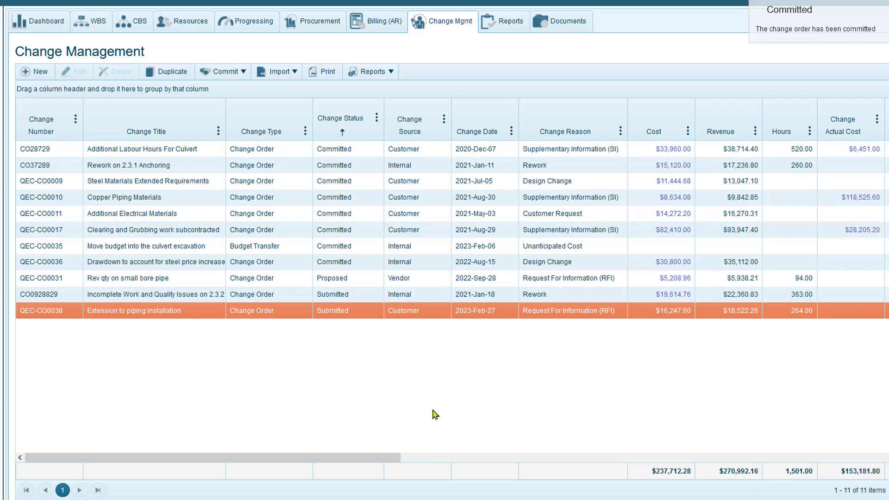
# - Widen the Change Approval Stage column to check the submitted change order's approval status, stage and approver
pyautogui.moveTo(393, 458); pyautogui.dragTo(875, 452)
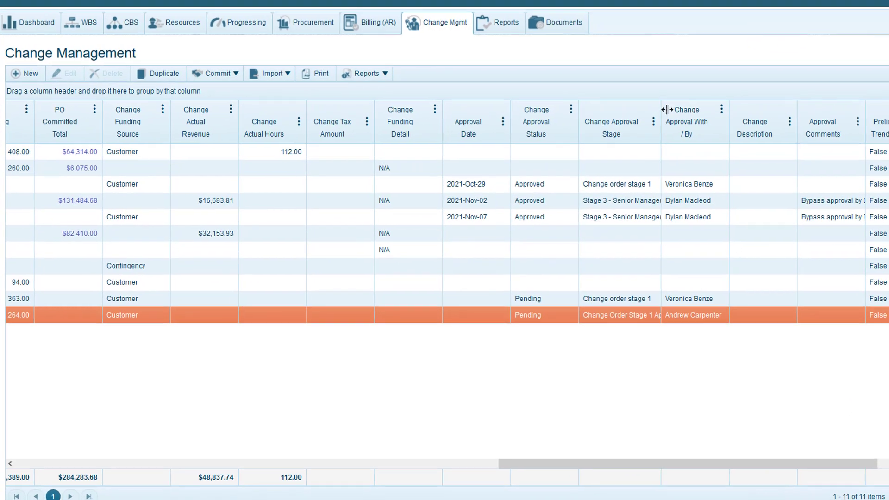
pyautogui.moveTo(667, 110); pyautogui.dragTo(703, 111)
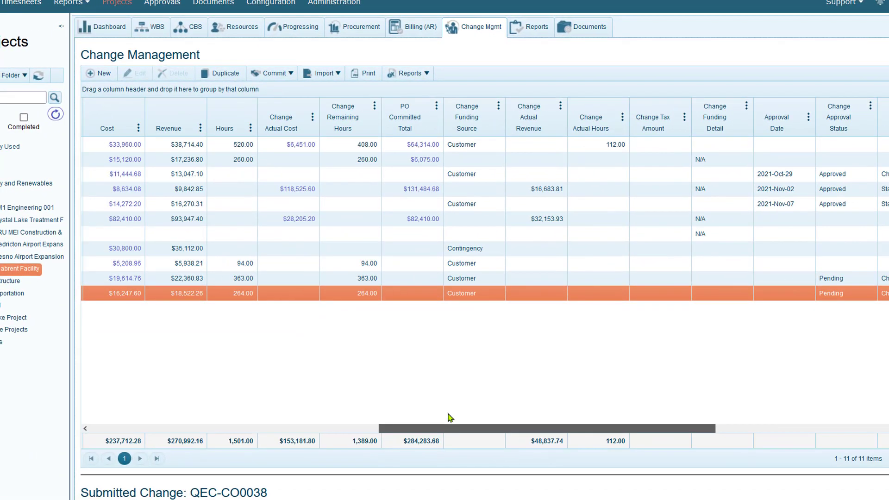
# - Examine the submitted change order's cost, revenue and hours details, its affected workpackages and the change versus actual costs chart
pyautogui.moveTo(447, 427); pyautogui.dragTo(145, 430)
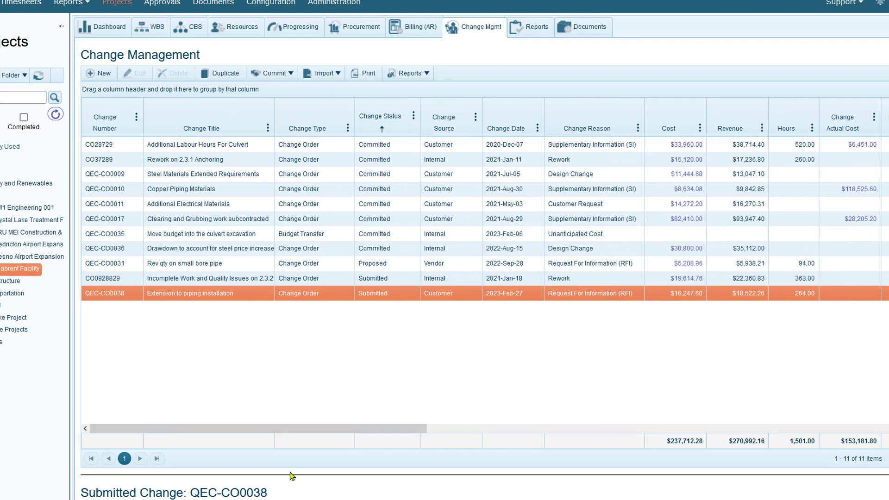
pyautogui.scroll(-5, 482, 260)
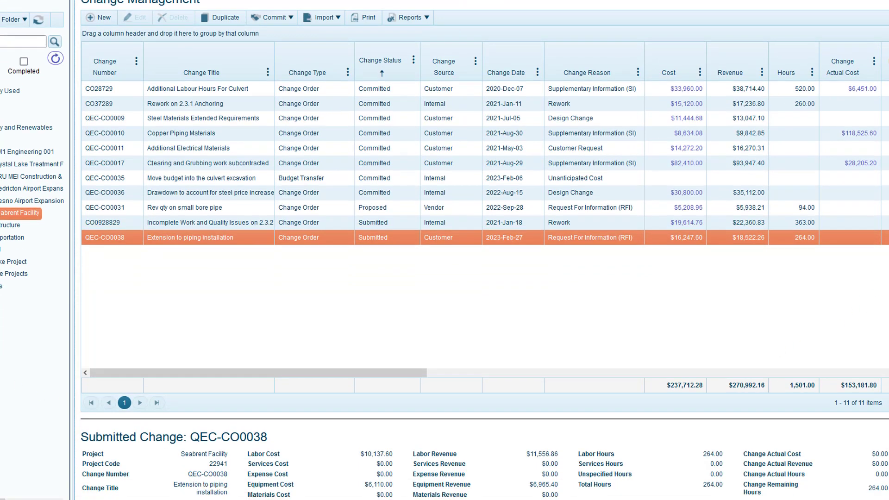
pyautogui.scroll(-3, 284, 444)
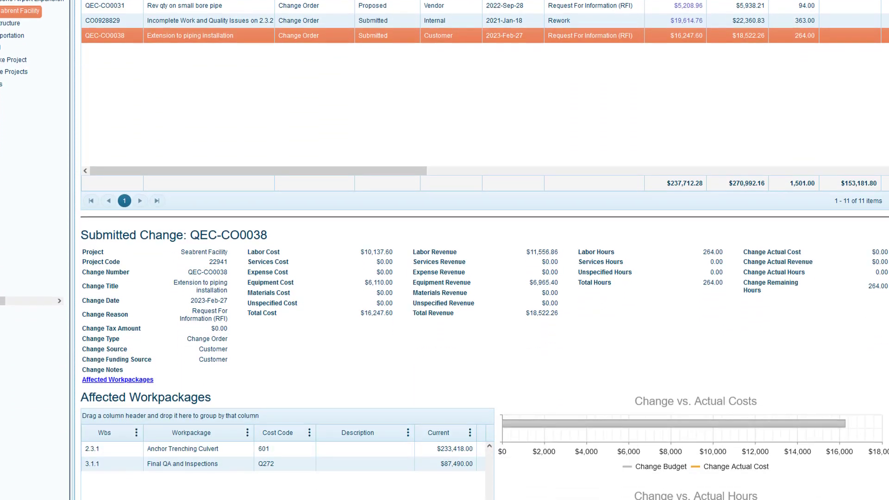
# - Check the Anchor Trenching Culvert and Final QA and Inspections workpackages affected by the submitted change order
pyautogui.click(230, 396)
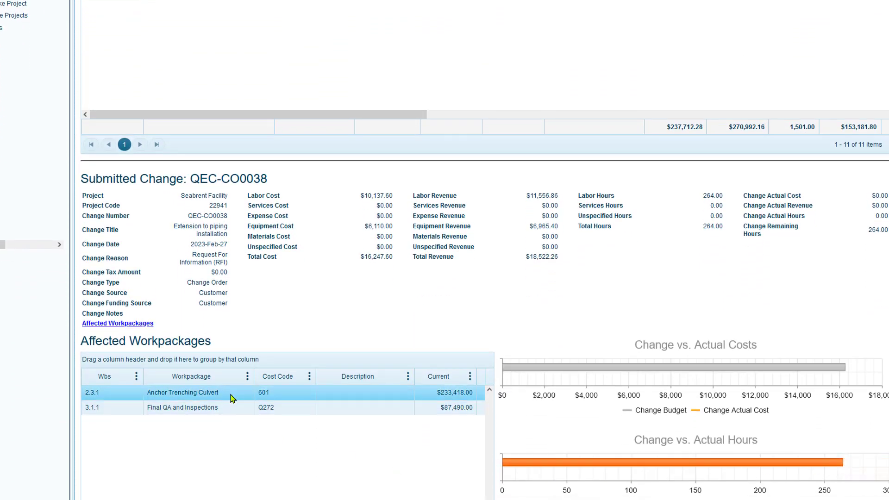
pyautogui.click(227, 411)
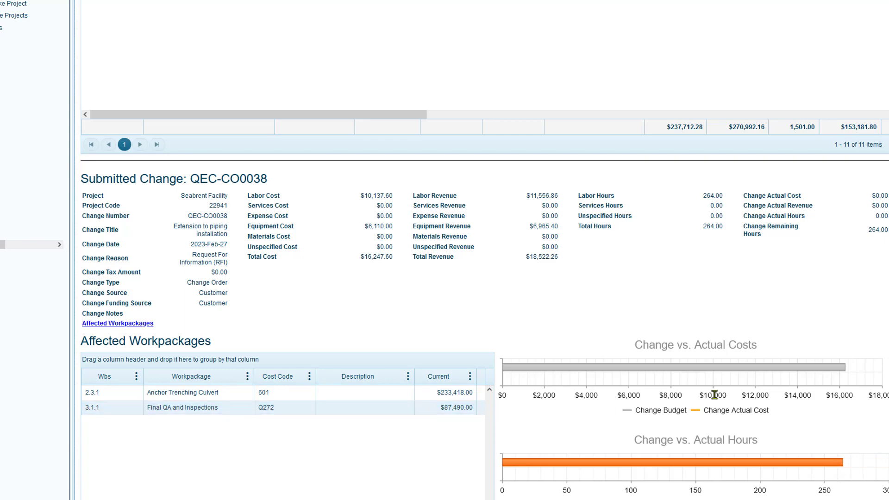
# - Open the Seabrent Facility project's dashboard and switch its project metrics to By Cost
pyautogui.scroll(6, 485, 250)
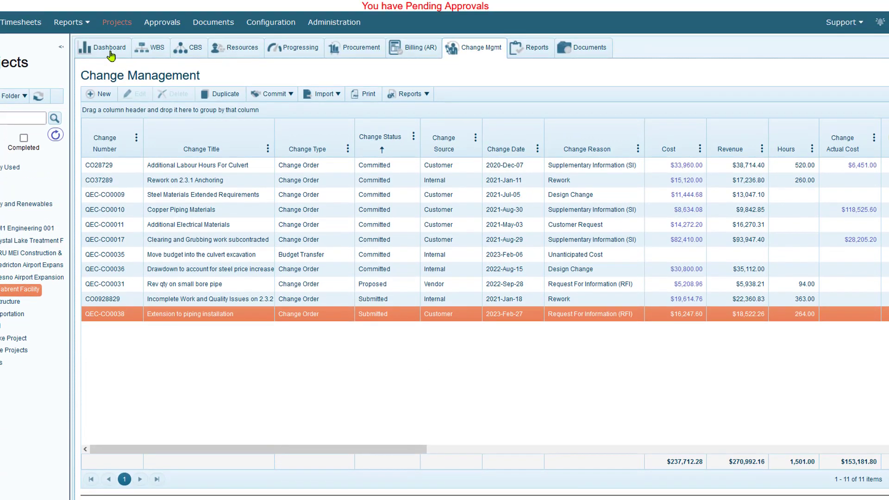
pyautogui.click(110, 50)
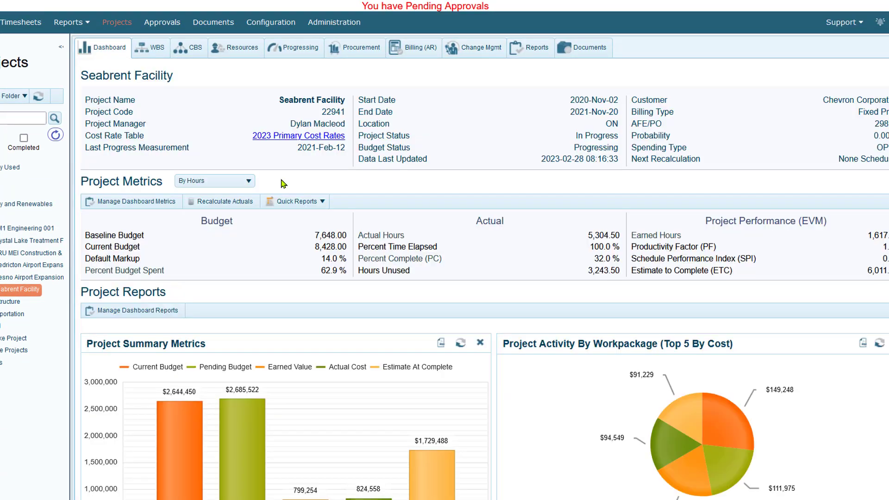
pyautogui.click(243, 181)
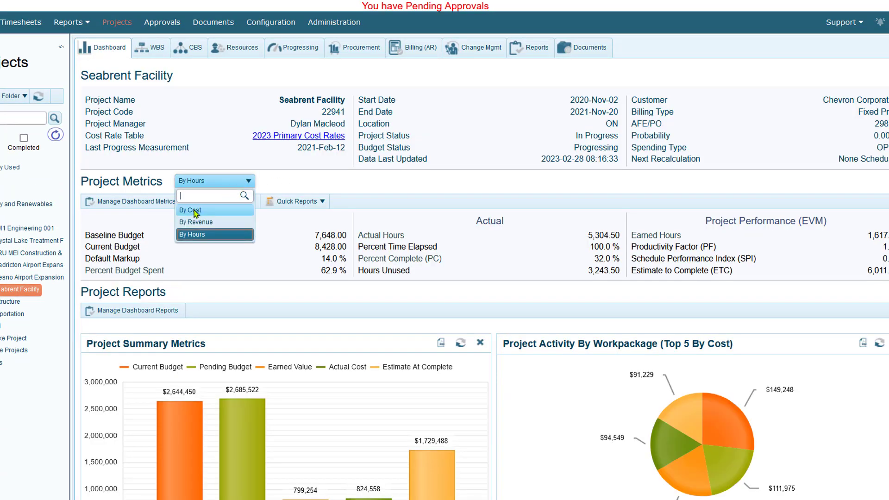
pyautogui.click(195, 210)
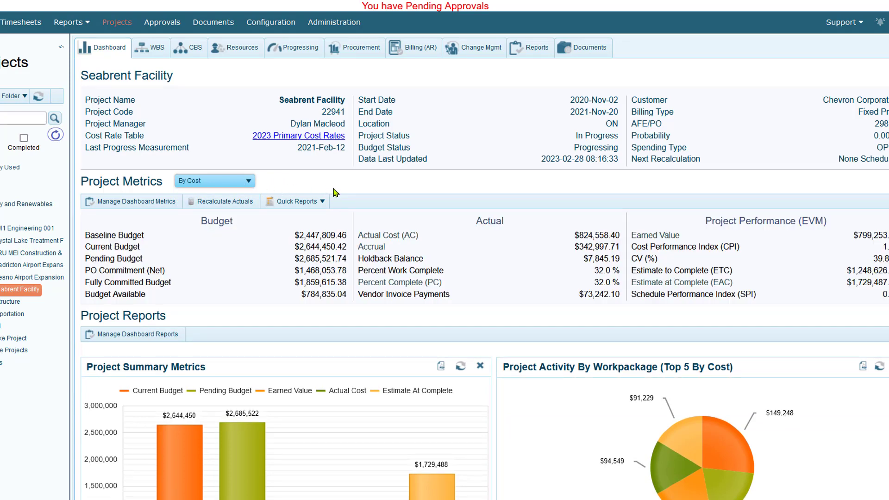